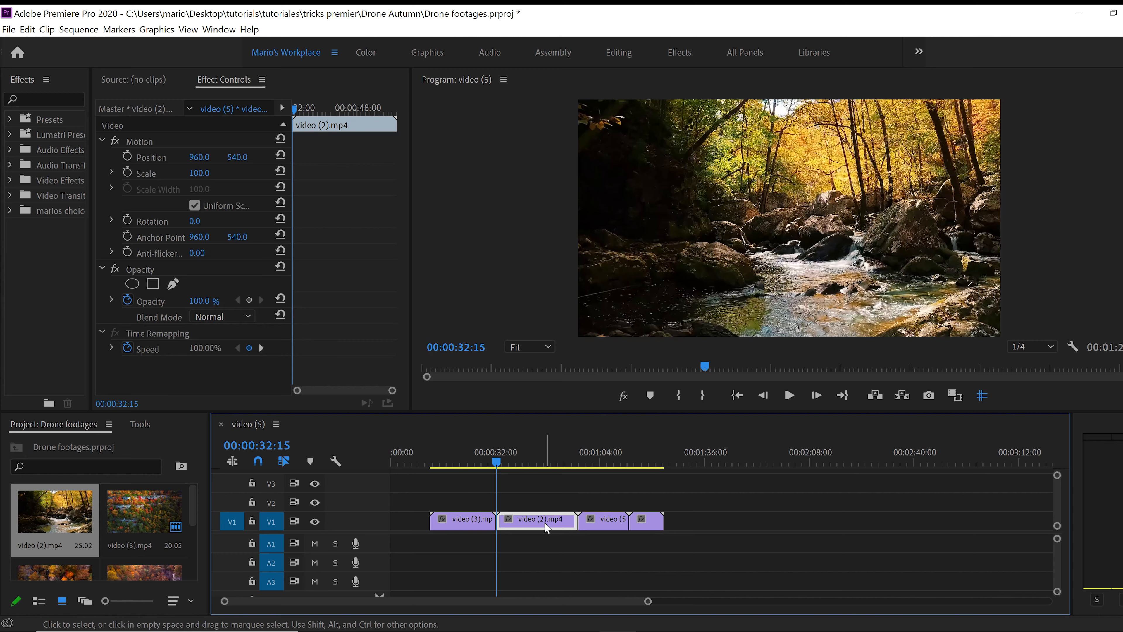
Delete the video (2).mp4 clip from V1 and close the gap it leaves.
key(Delete)
click(546, 525)
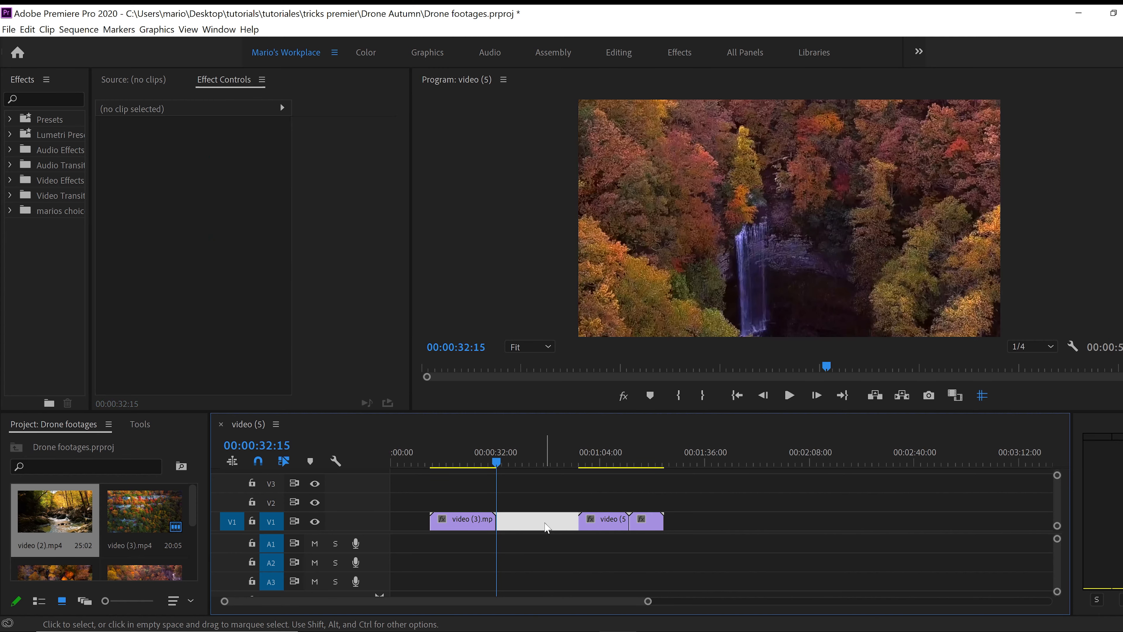
key(Delete)
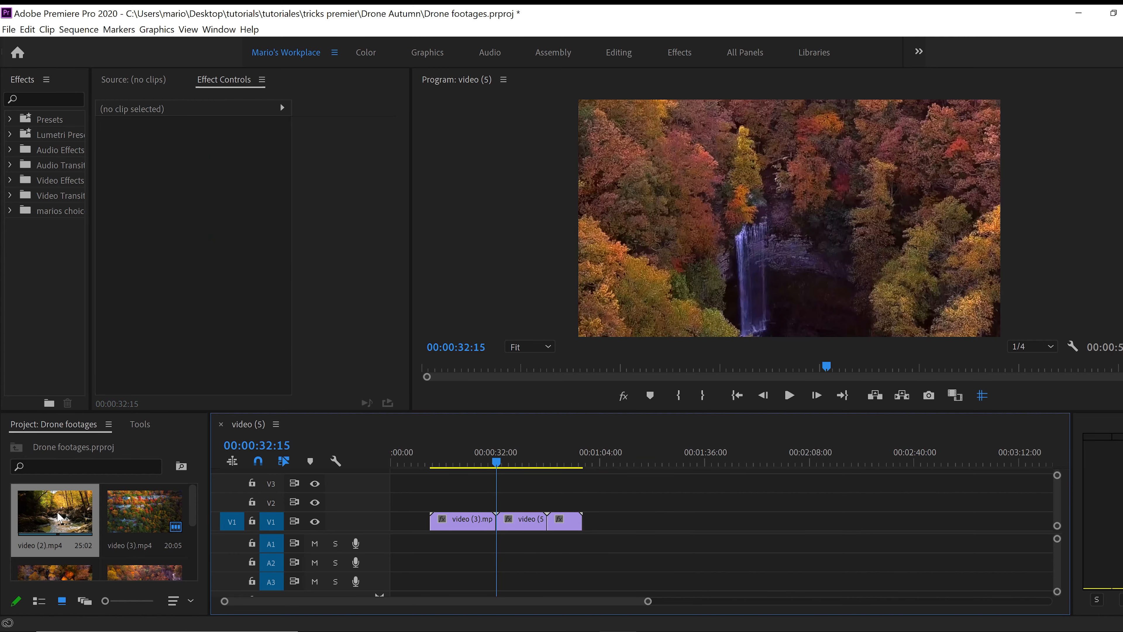
Hold video (2).mp4 over the Program monitor and examine the Insert Before, Overlay, Insert and Insert After drop zones.
drag(58, 517, 617, 203)
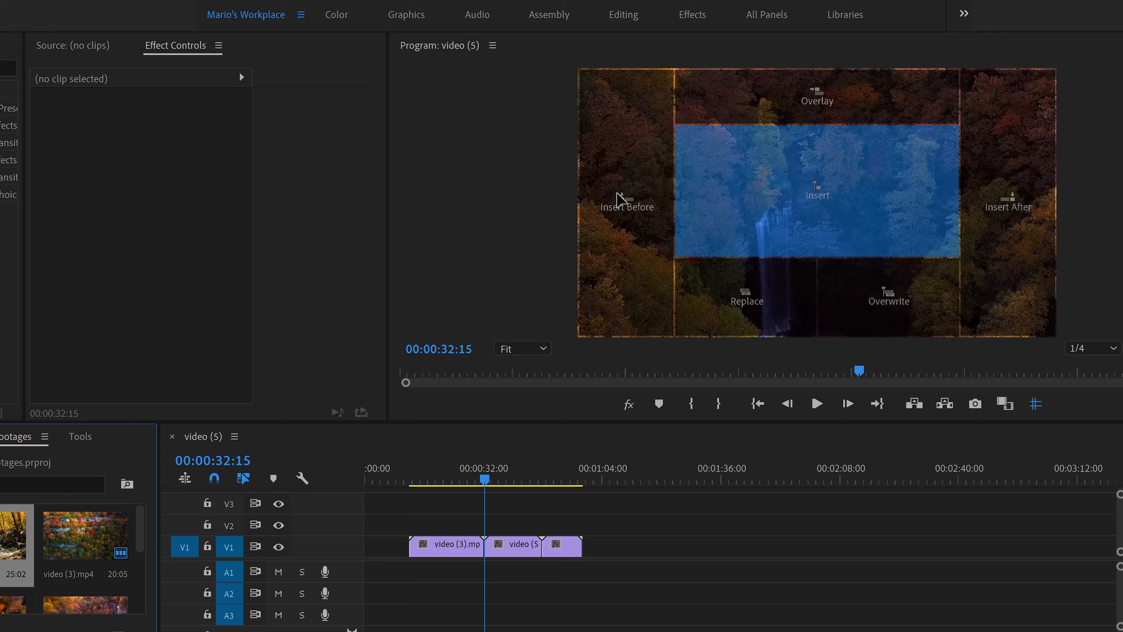
drag(618, 199, 828, 103)
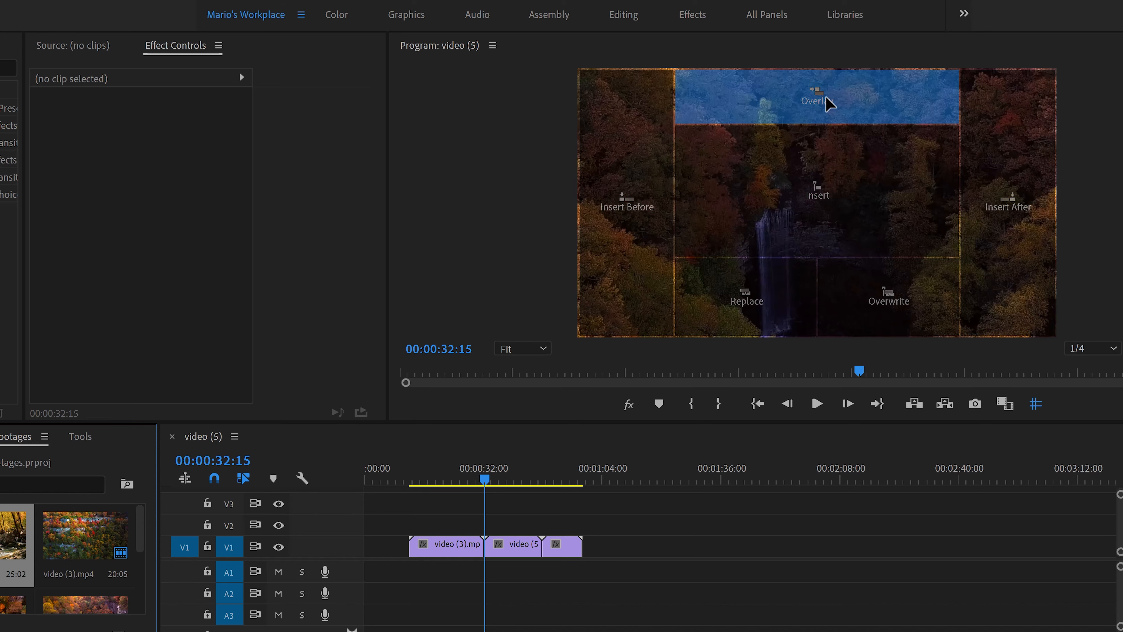
drag(828, 104, 811, 196)
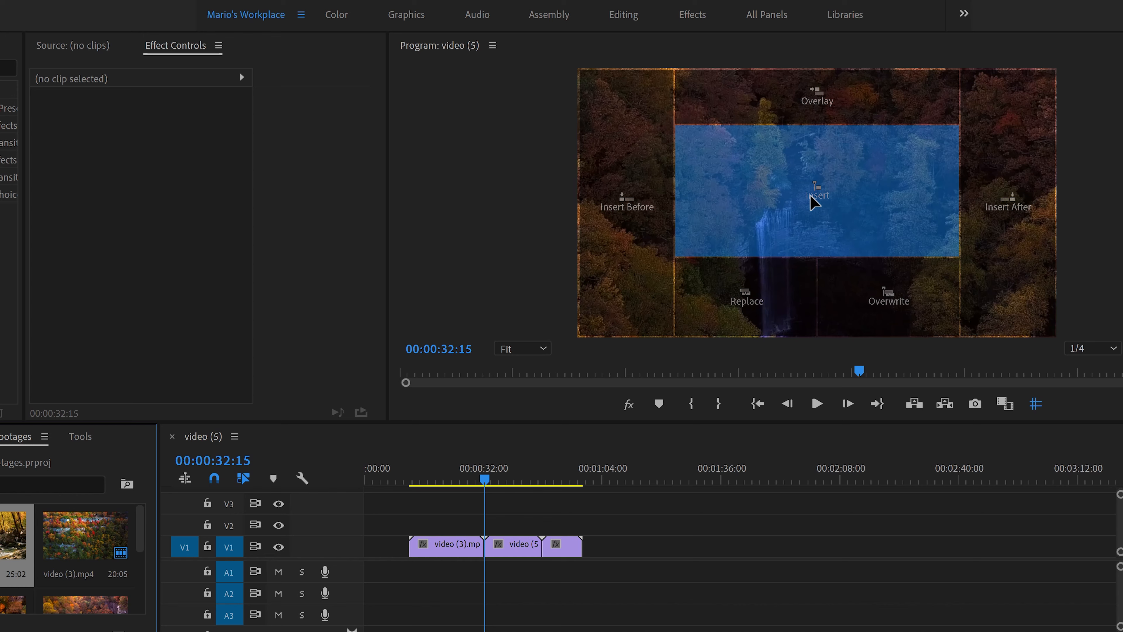
drag(815, 202, 1014, 207)
drag(1017, 214, 1016, 213)
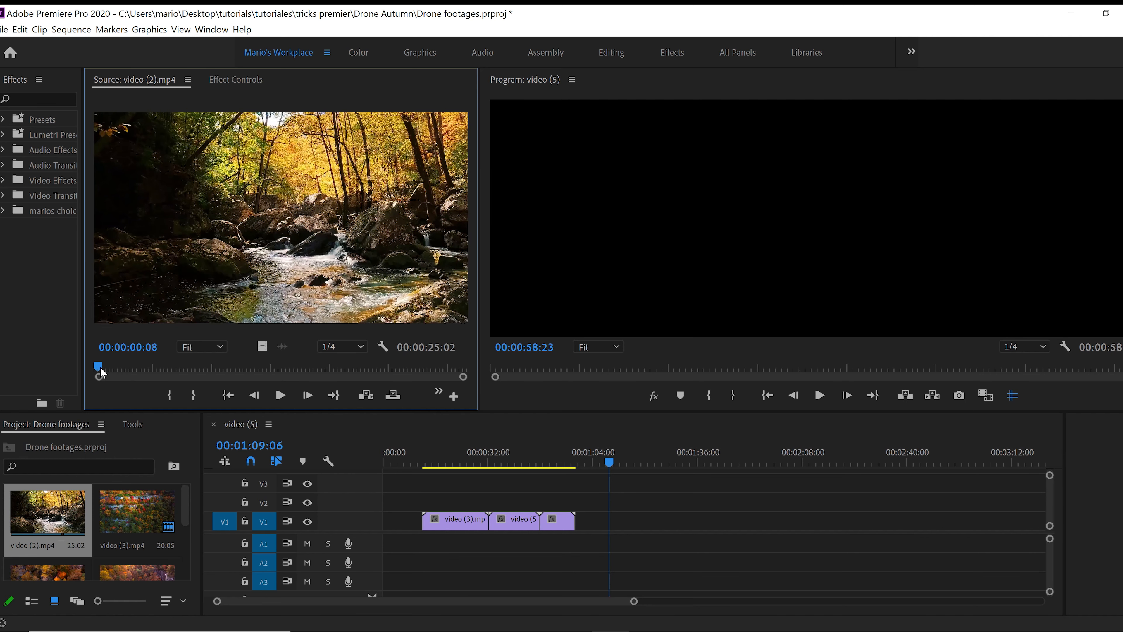
Mark video (2).mp4 from 00:00:00:08 to 00:00:02:27 and place that range as video only on V1 at 00:01:09:06.
key(i)
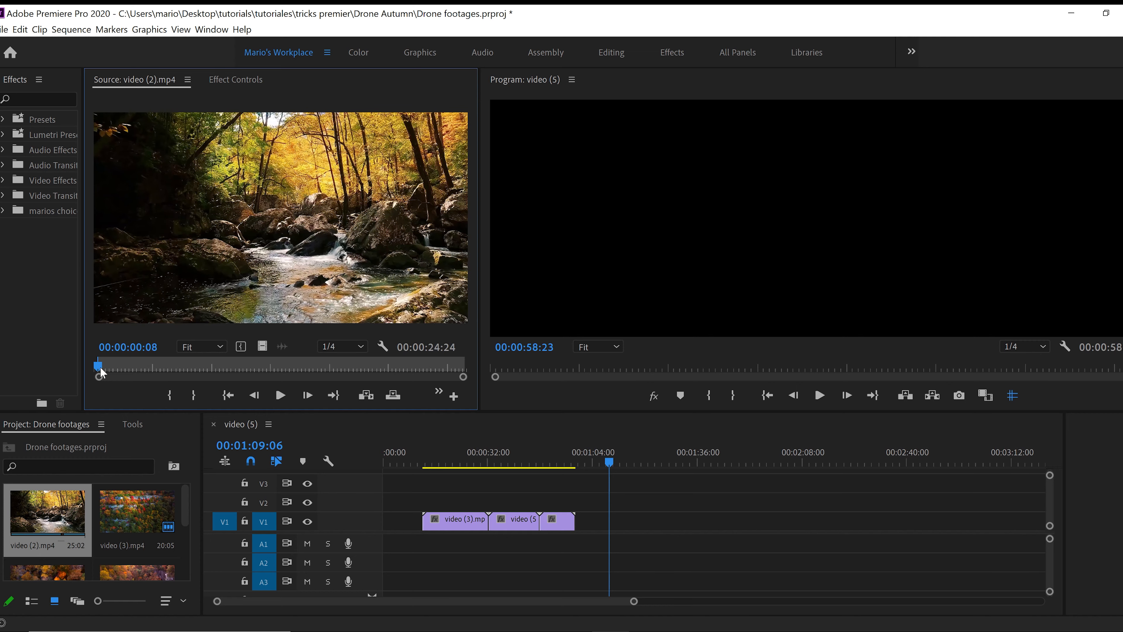
drag(98, 367, 138, 368)
key(o)
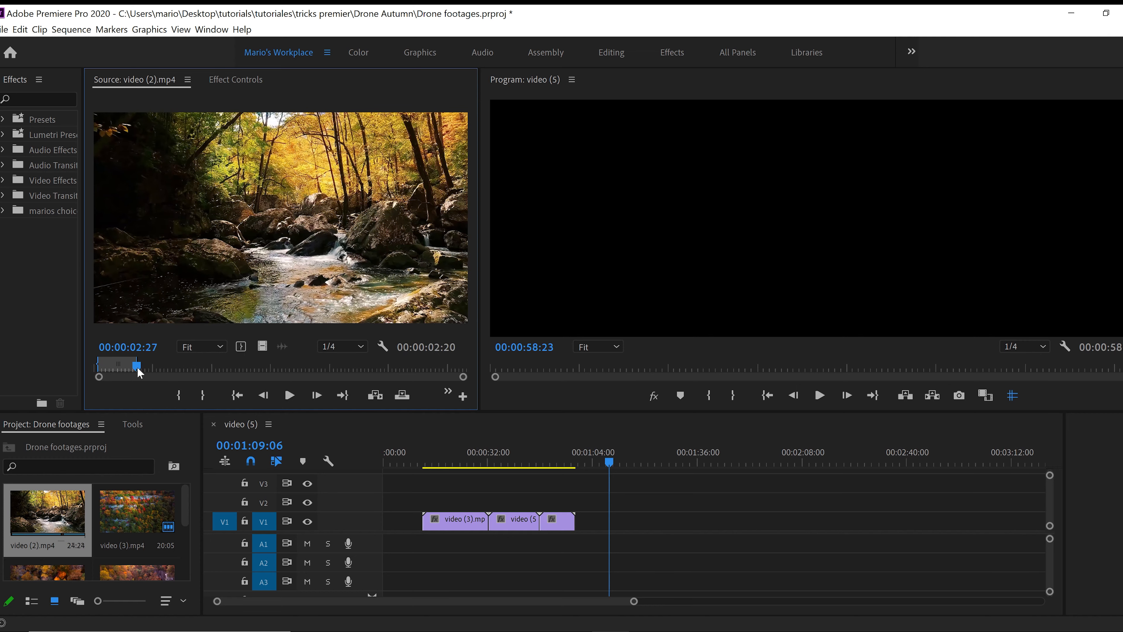
drag(262, 346, 616, 523)
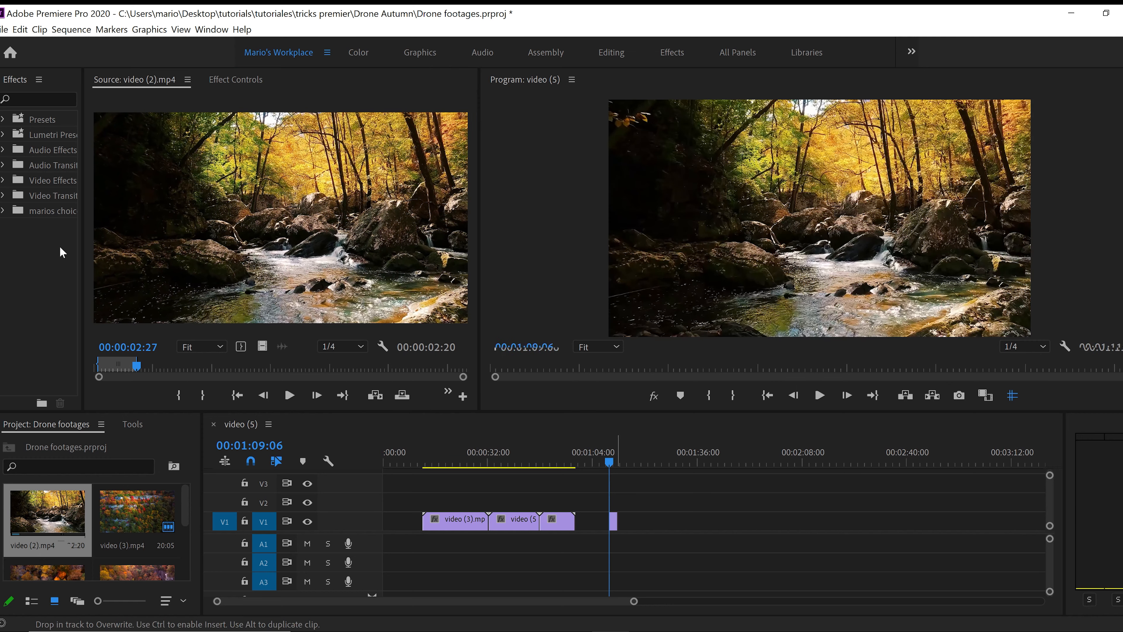
Mark further short ranges of video (2).mp4, starting at 00:00:06:06, and append them as video only after the first piece on V1.
click(187, 365)
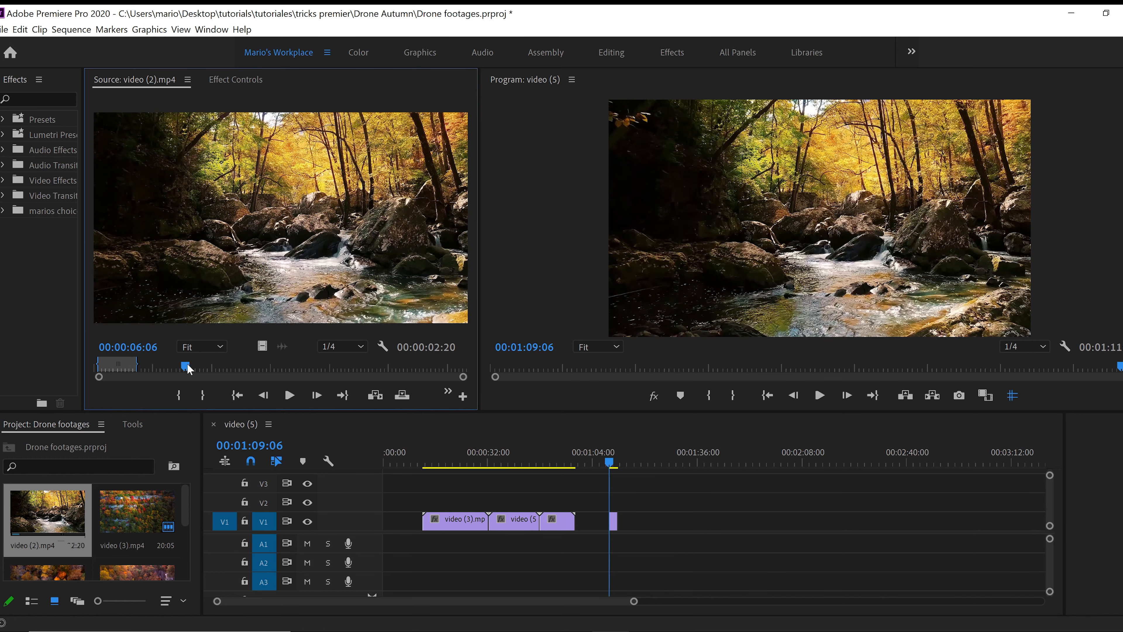
key(i)
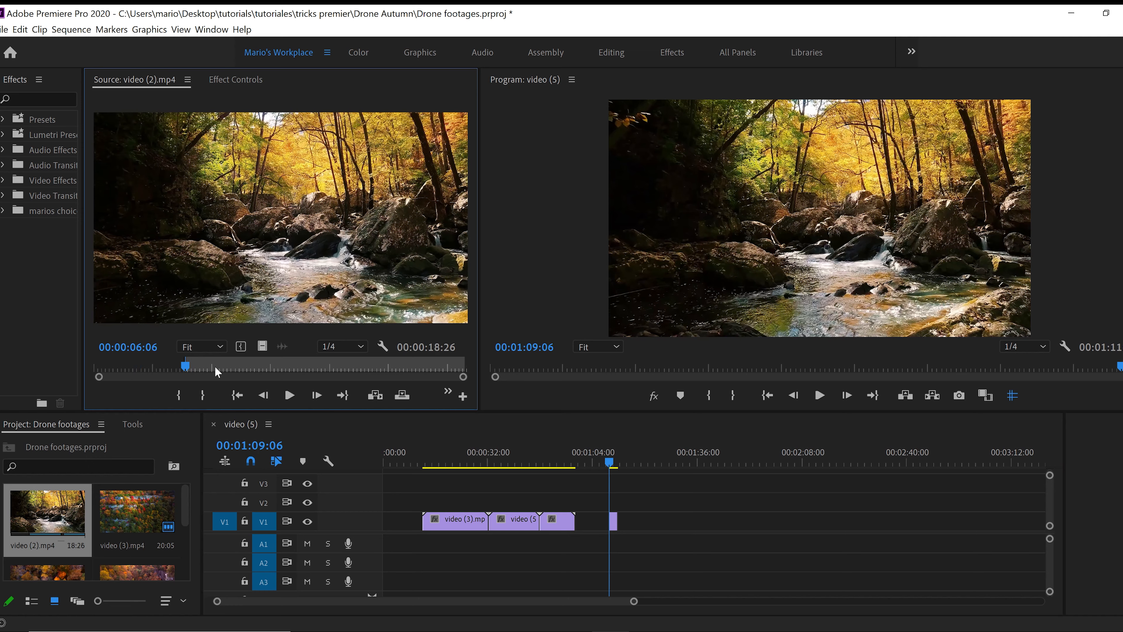
click(215, 367)
key(o)
drag(263, 346, 624, 525)
click(271, 367)
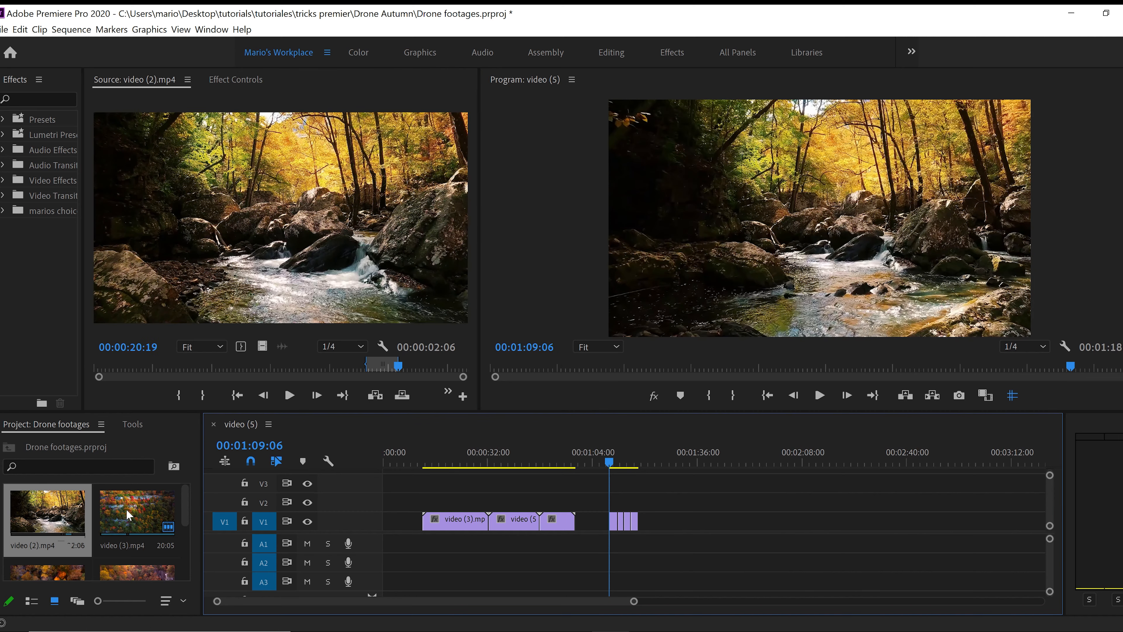
Open video (3).mp4 in the Source monitor and move the timeline playhead to 00:01:15:01 in the third short clip.
double_click(129, 515)
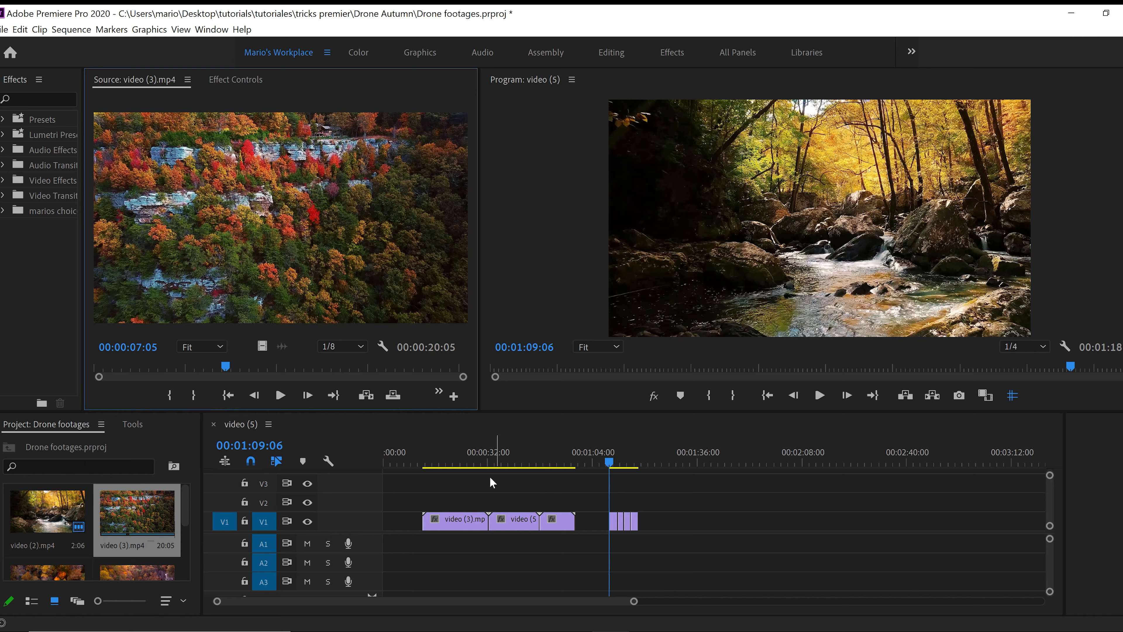
mouse_move(615, 464)
mouse_down()
mouse_move(637, 461)
mouse_move(621, 465)
mouse_up()
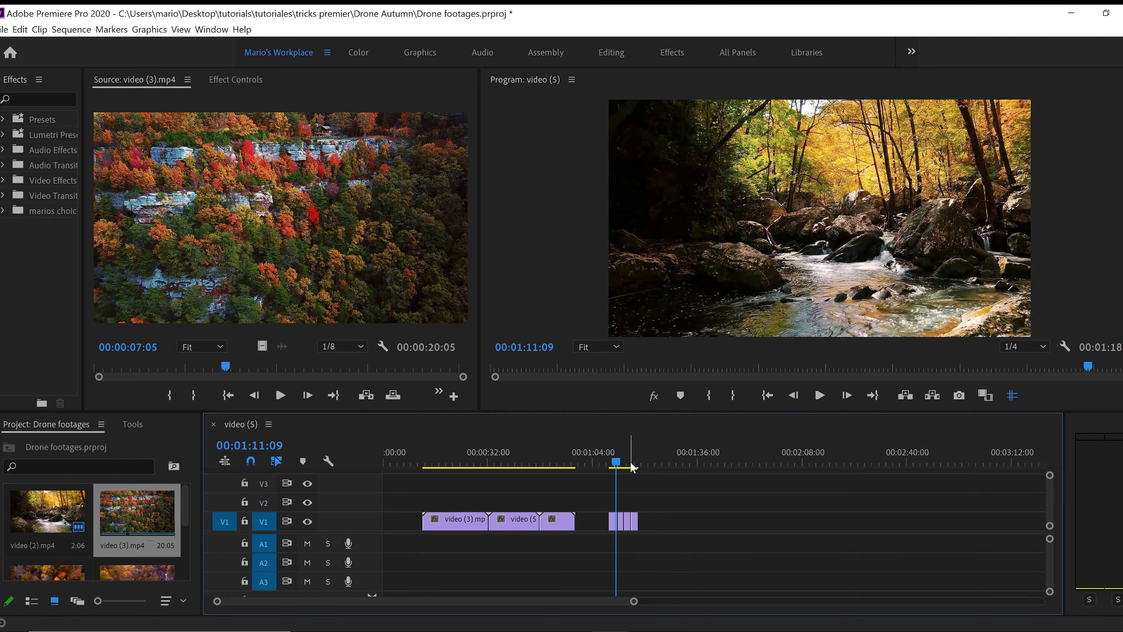
click(628, 465)
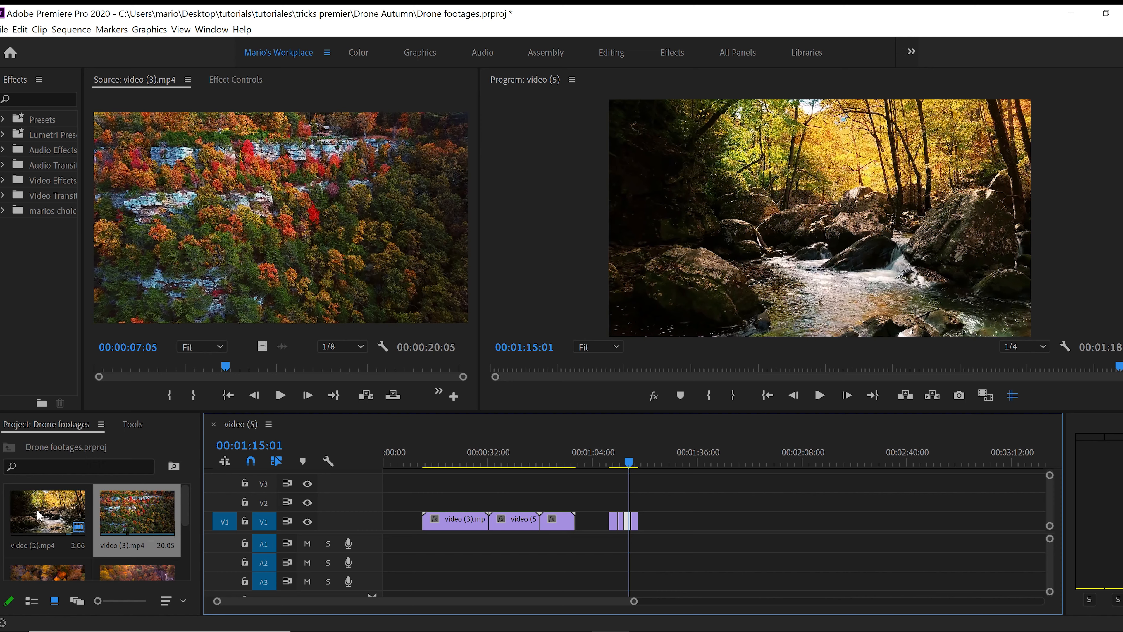
Load video (2).mp4 into the Source monitor, replace it with the third short V1 clip and inspect that clip's marked range.
drag(39, 515, 354, 184)
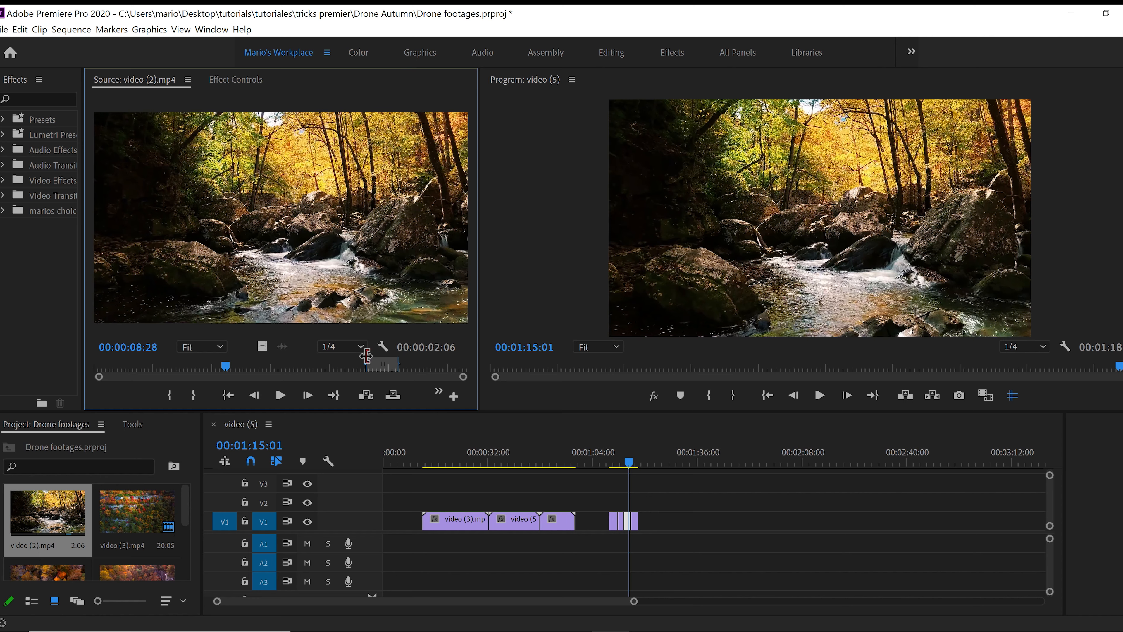
double_click(631, 526)
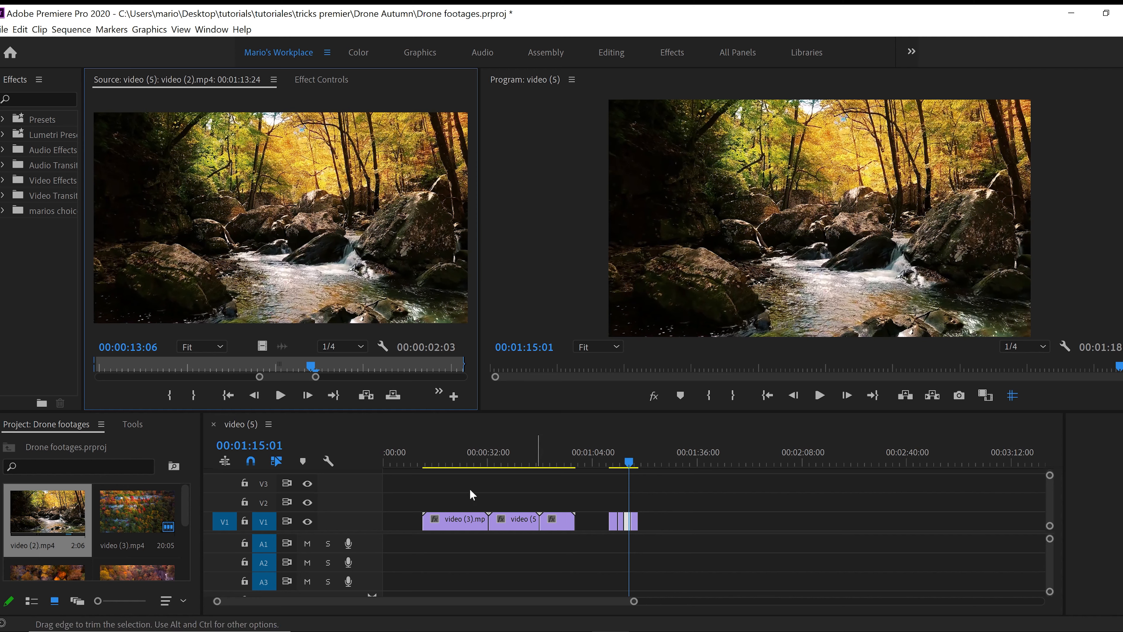
drag(317, 379, 355, 379)
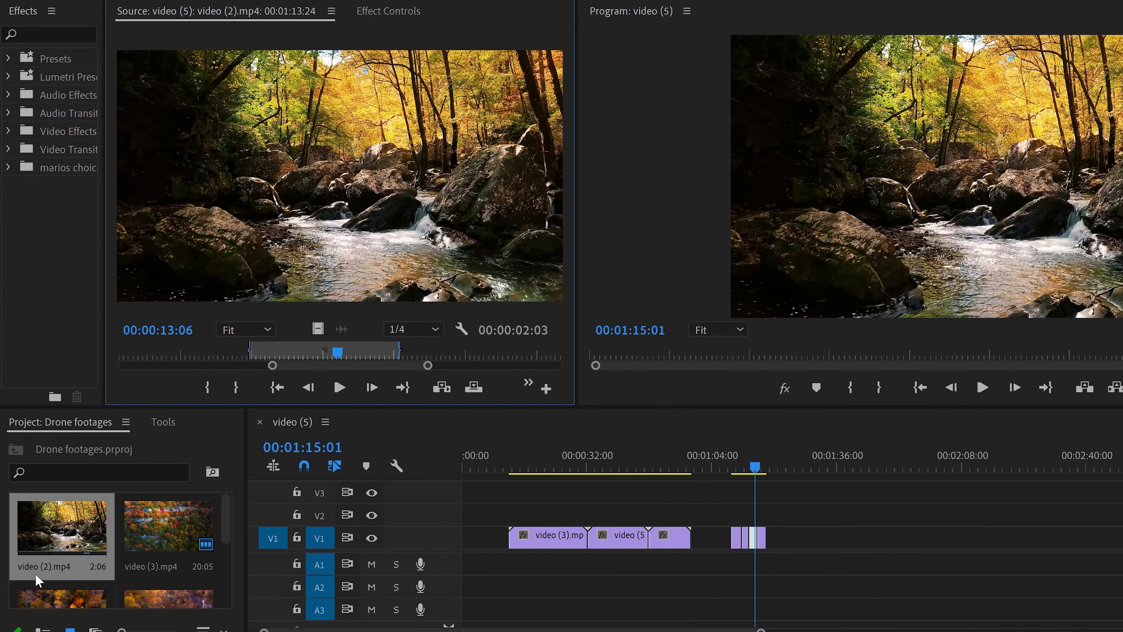
Widen the Project panel and select the four short video (2).mp4 clips on V1.
drag(246, 522, 389, 518)
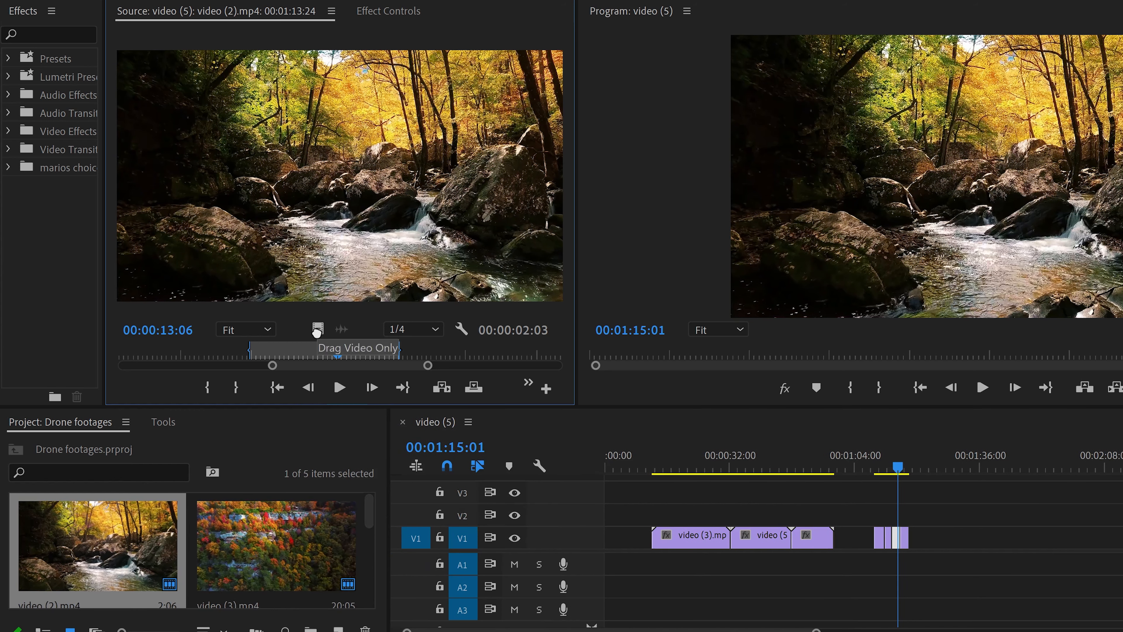
drag(305, 383, 221, 553)
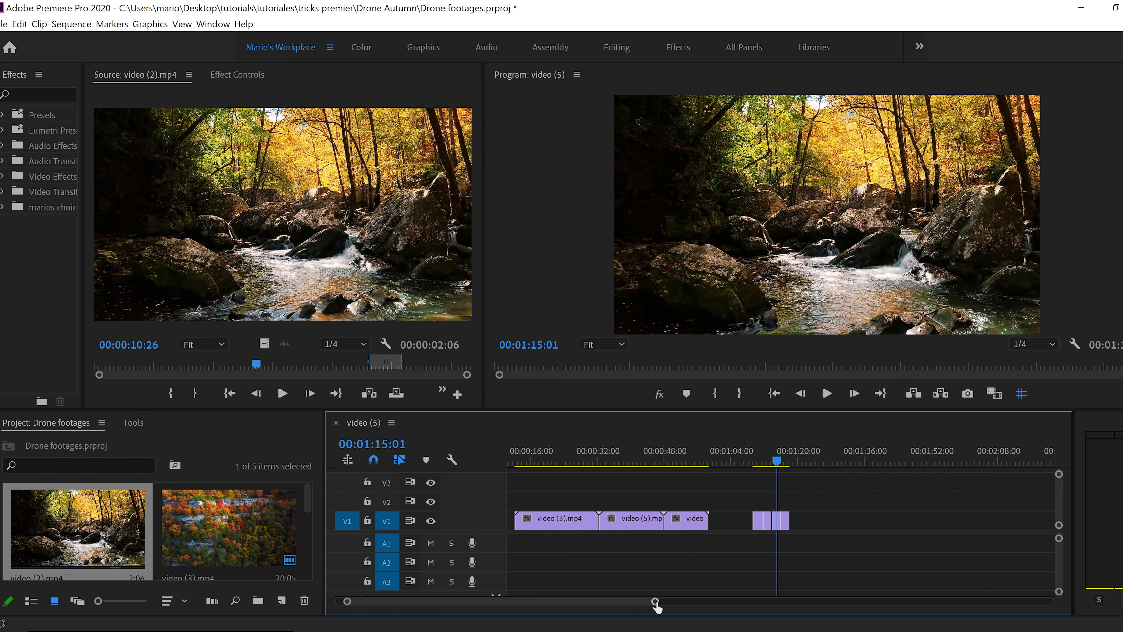
drag(656, 602, 557, 605)
drag(931, 479, 662, 531)
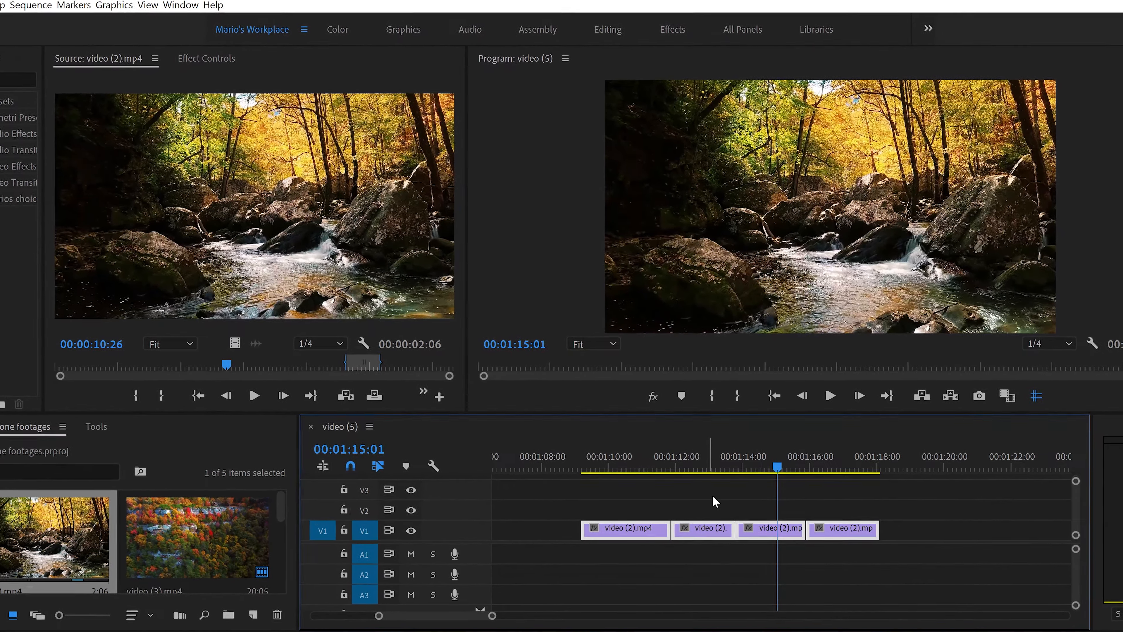
Move the playhead to 00:01:14:18 and open the third short V1 clip in the Source monitor.
click(763, 467)
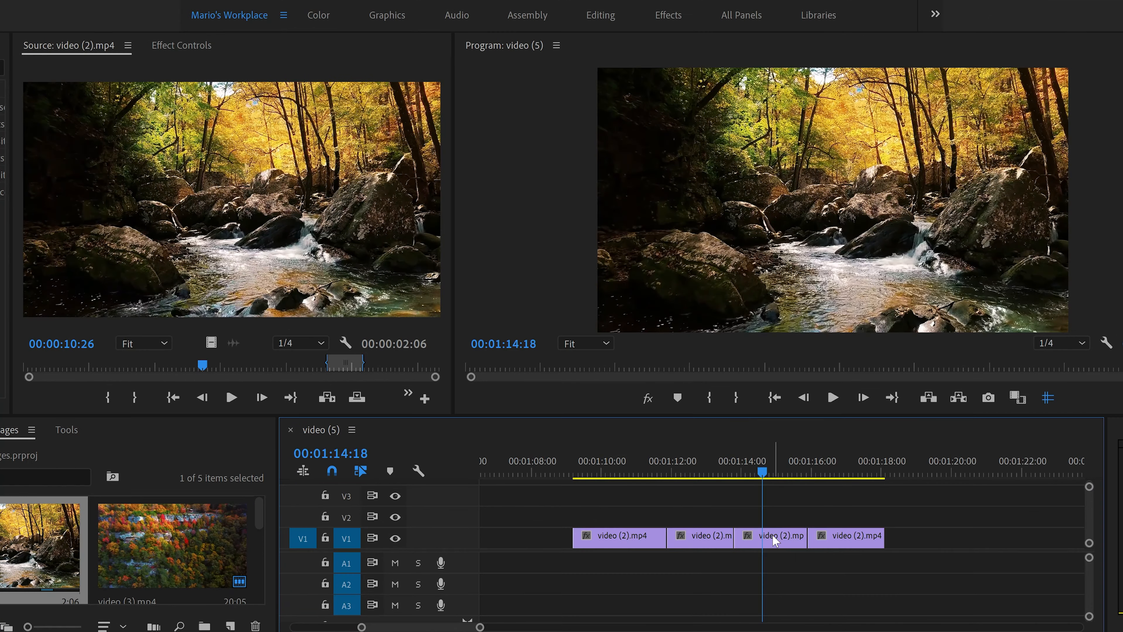
click(773, 540)
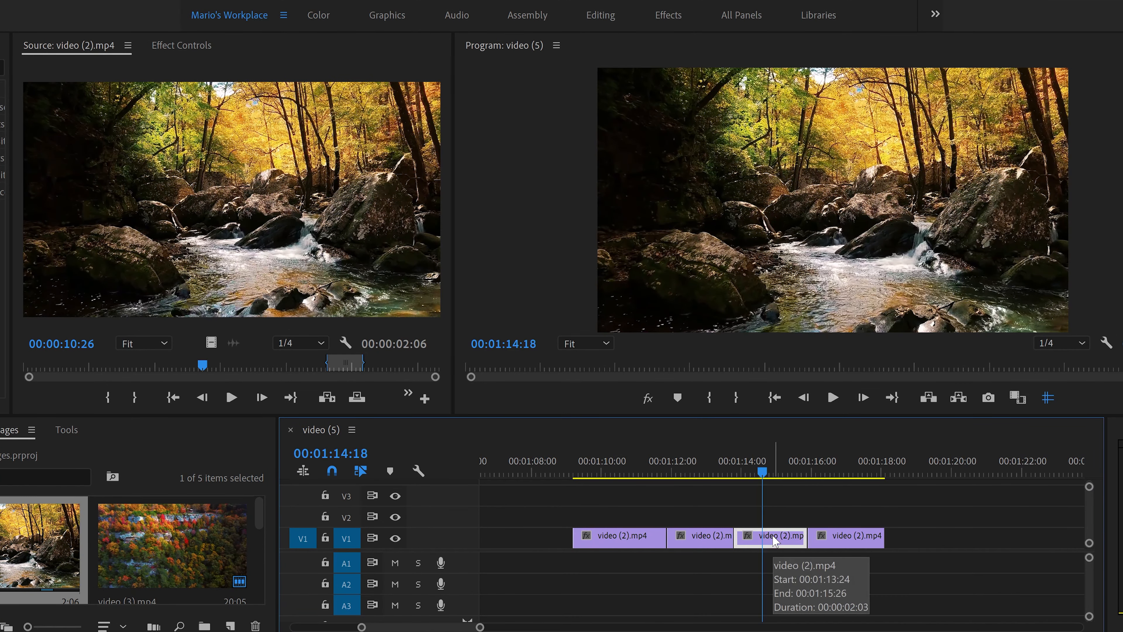
double_click(775, 540)
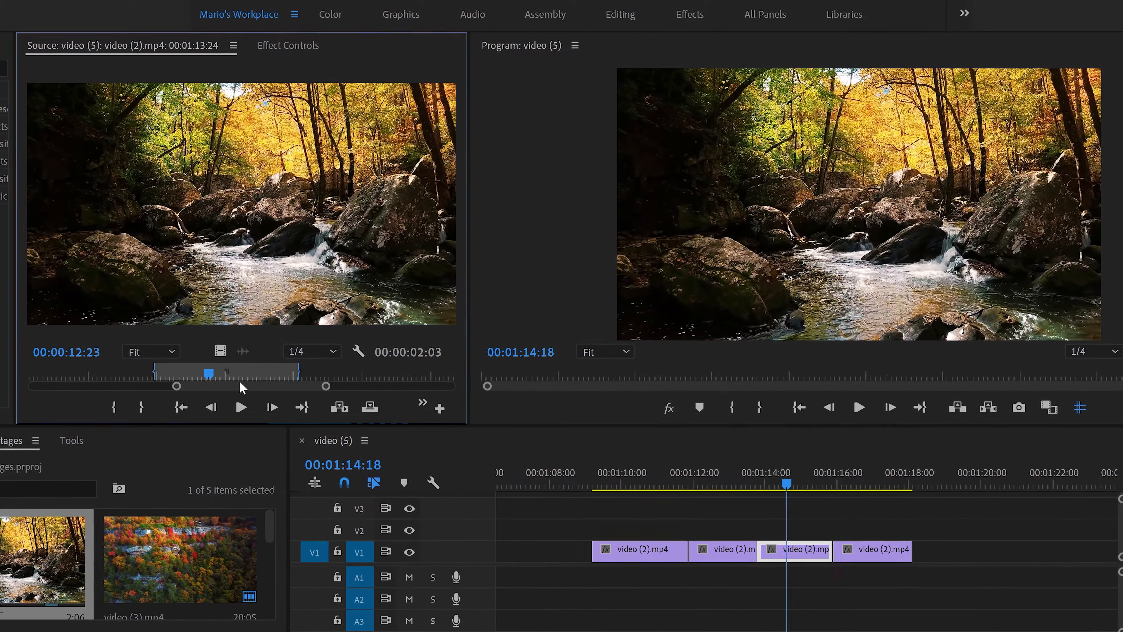
Slip the third short clip's marked range along its source footage in the Source monitor.
drag(325, 386, 348, 386)
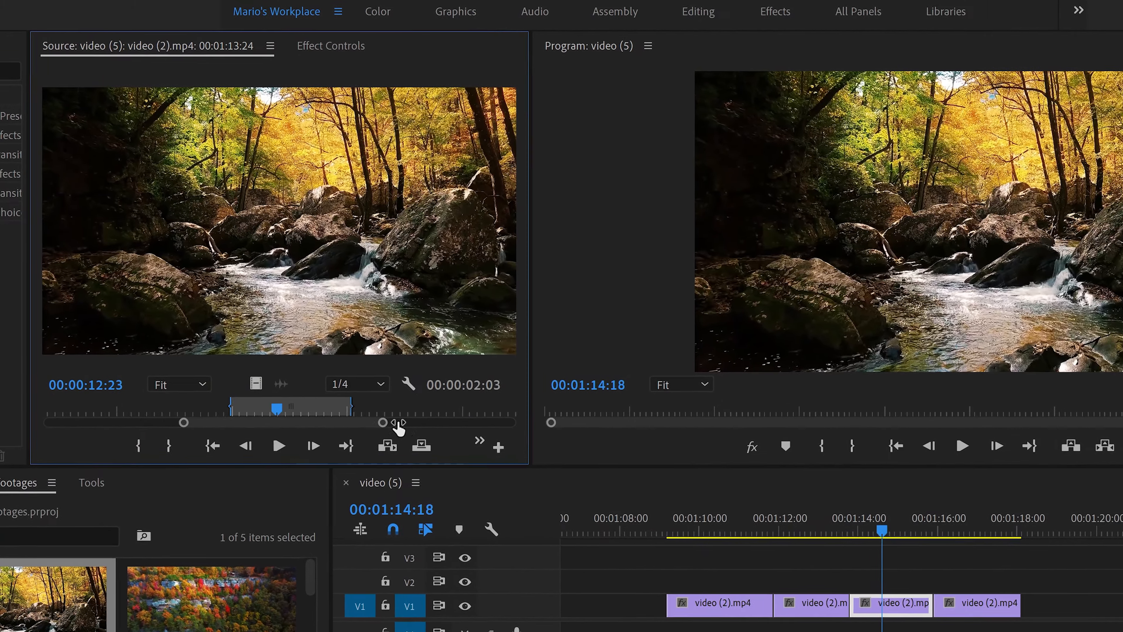
drag(398, 423, 399, 424)
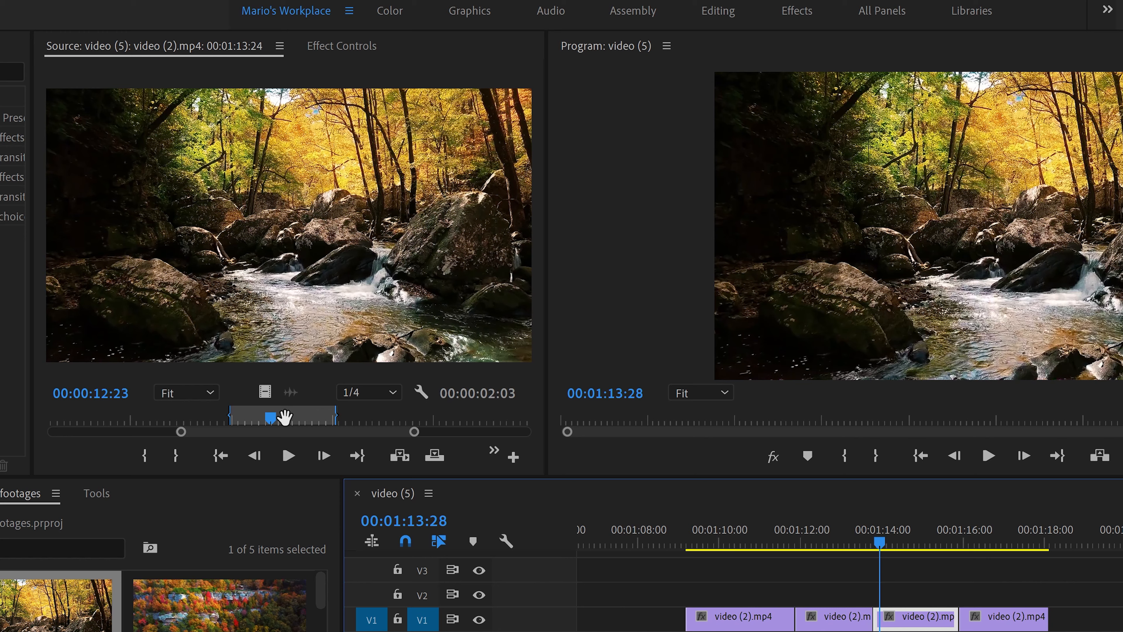
drag(285, 417, 430, 424)
drag(342, 428, 171, 421)
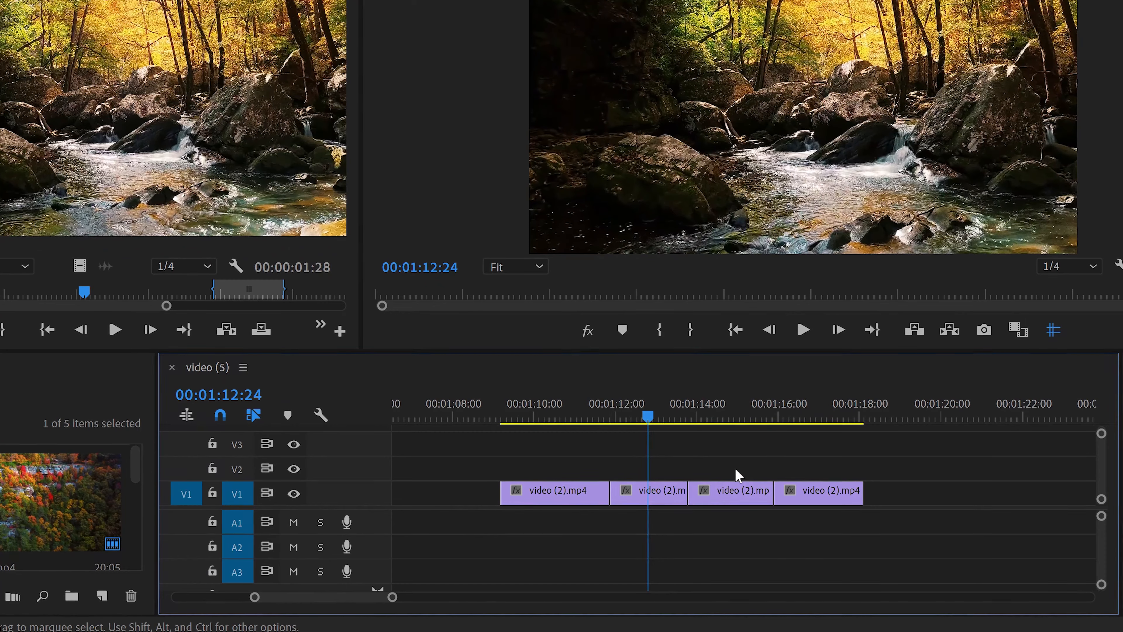
Delete the third short video (2).mp4 clip from V1 and close the empty gap in a separate deletion.
click(736, 496)
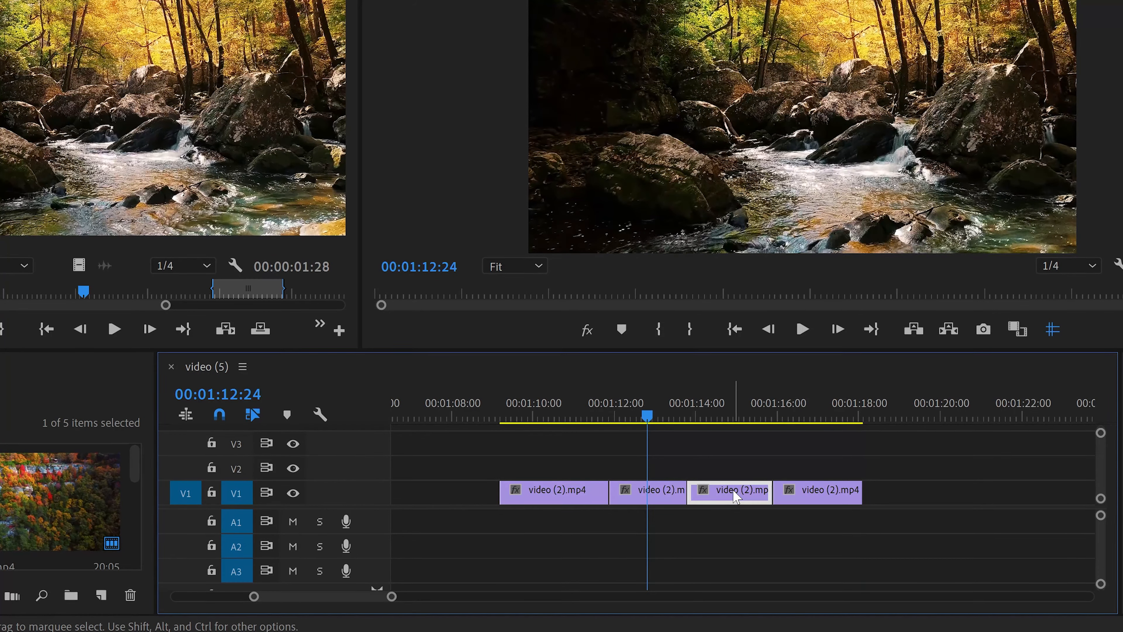
key(Delete)
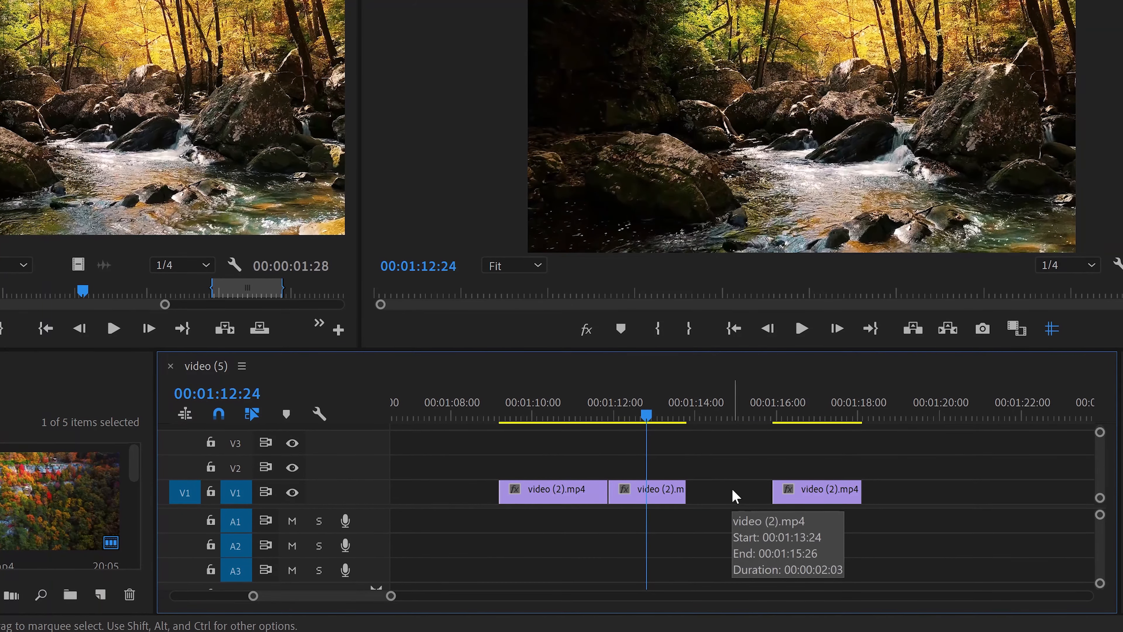
click(735, 496)
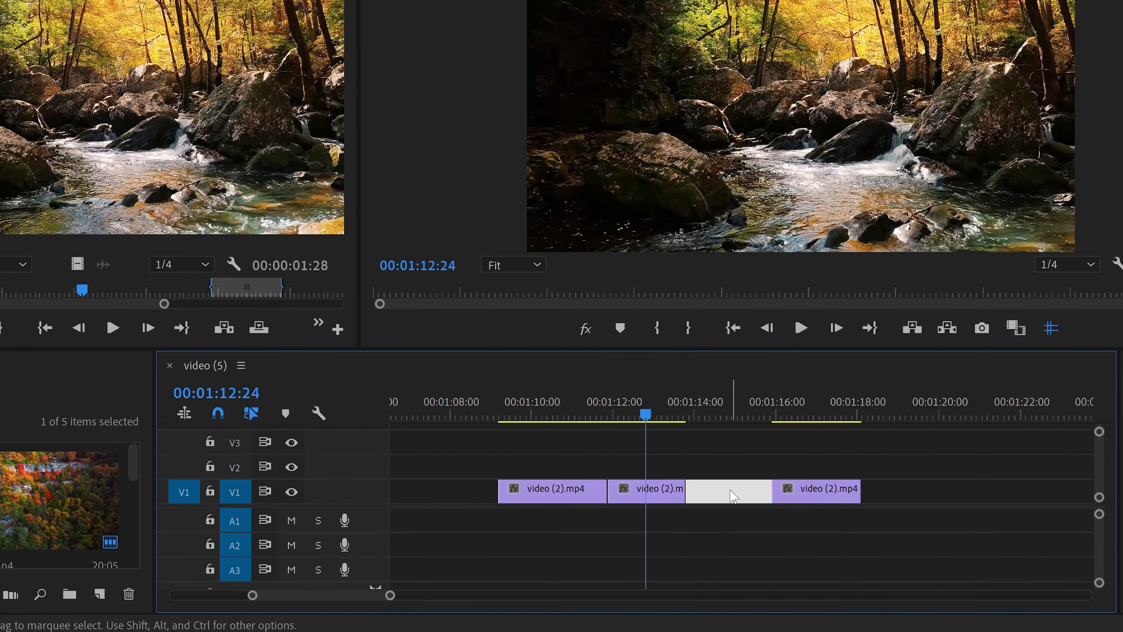
key(Delete)
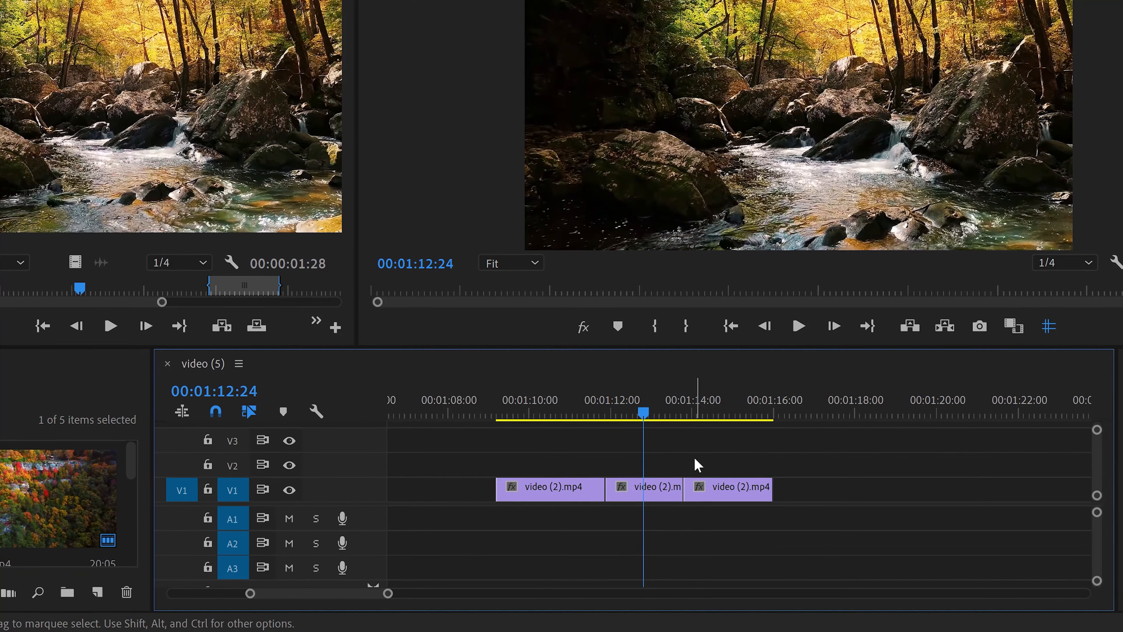
Undo the gap removal and the deletion of the third short clip.
key(ctrl+z)
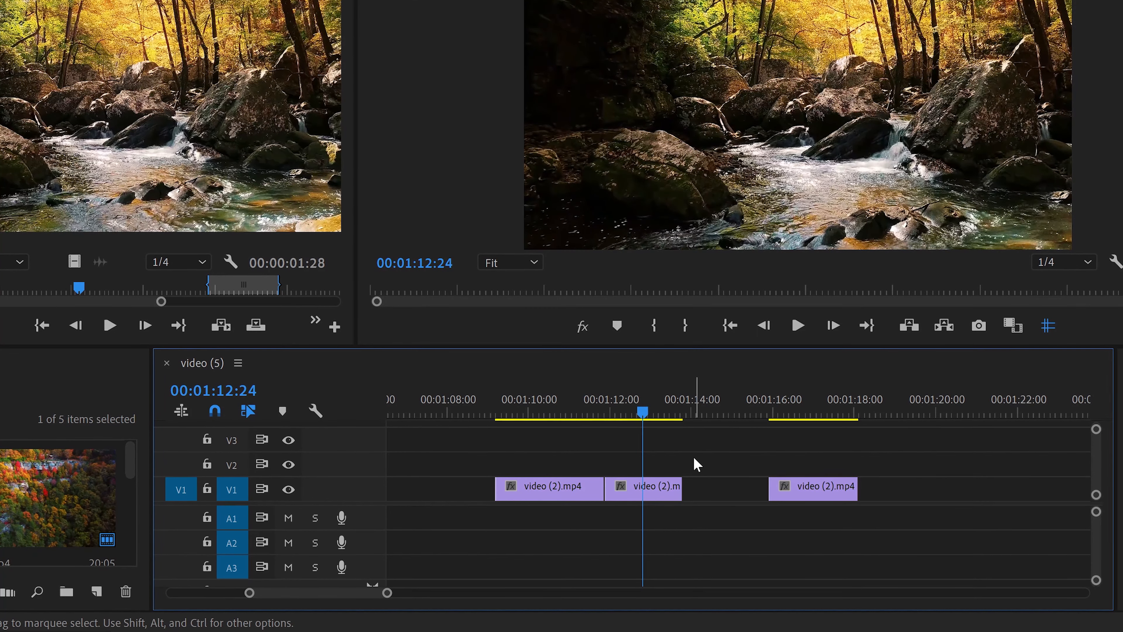
key(ctrl+z)
Ripple delete the third short video (2).mp4 clip on V1.
click(711, 412)
click(723, 489)
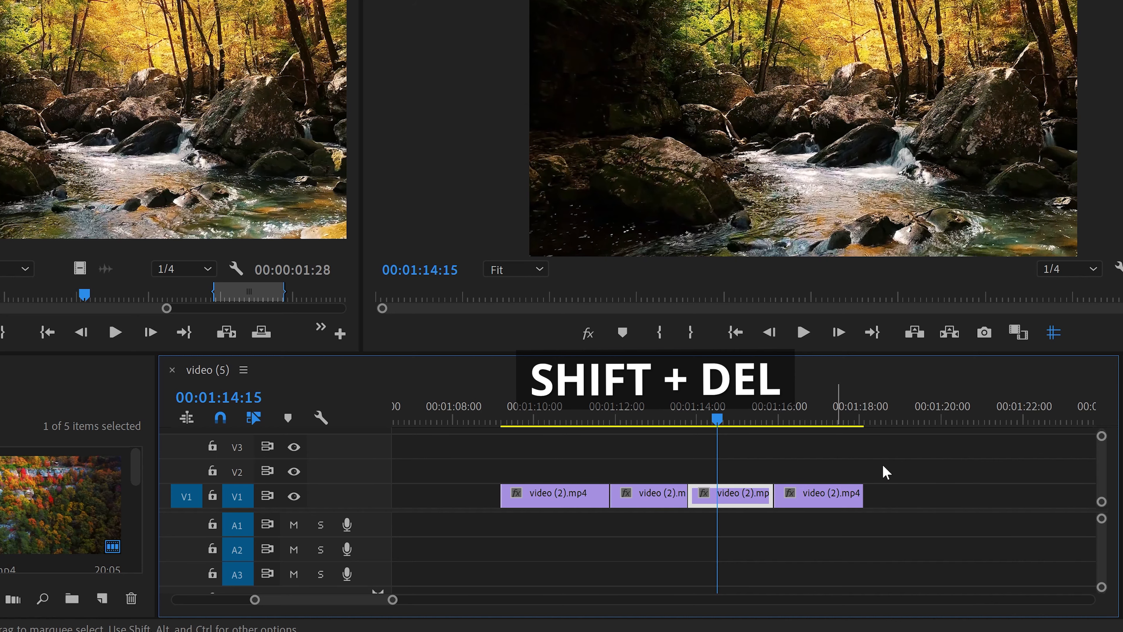
key(shift+Delete)
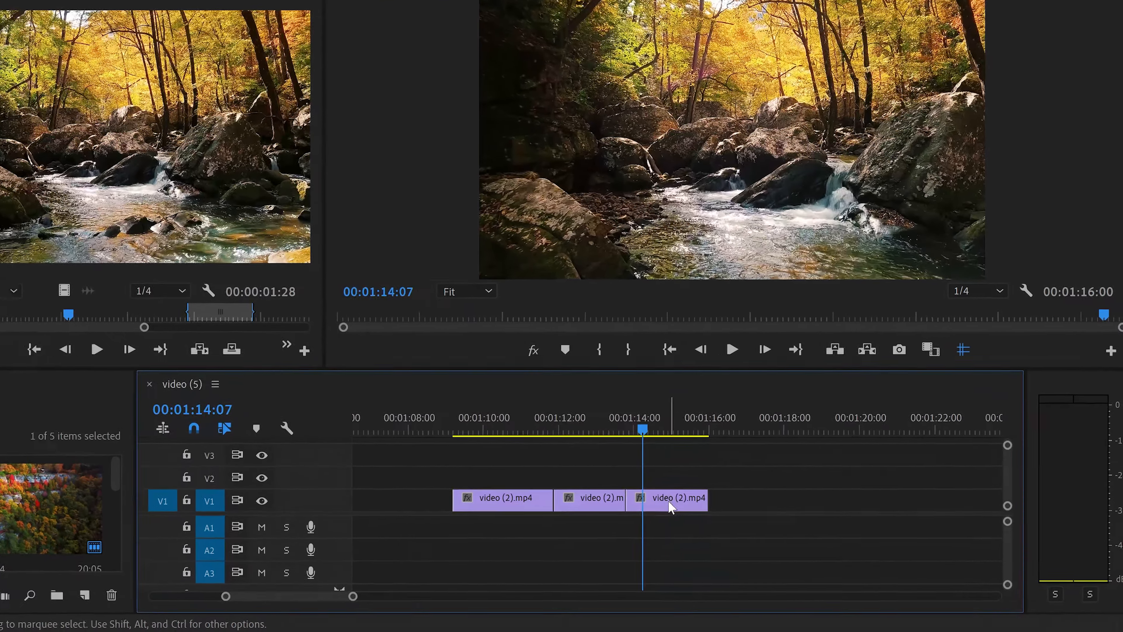
Copy the third video (2).mp4 clip on V1 and paste it at 00:01:16:06.
click(669, 502)
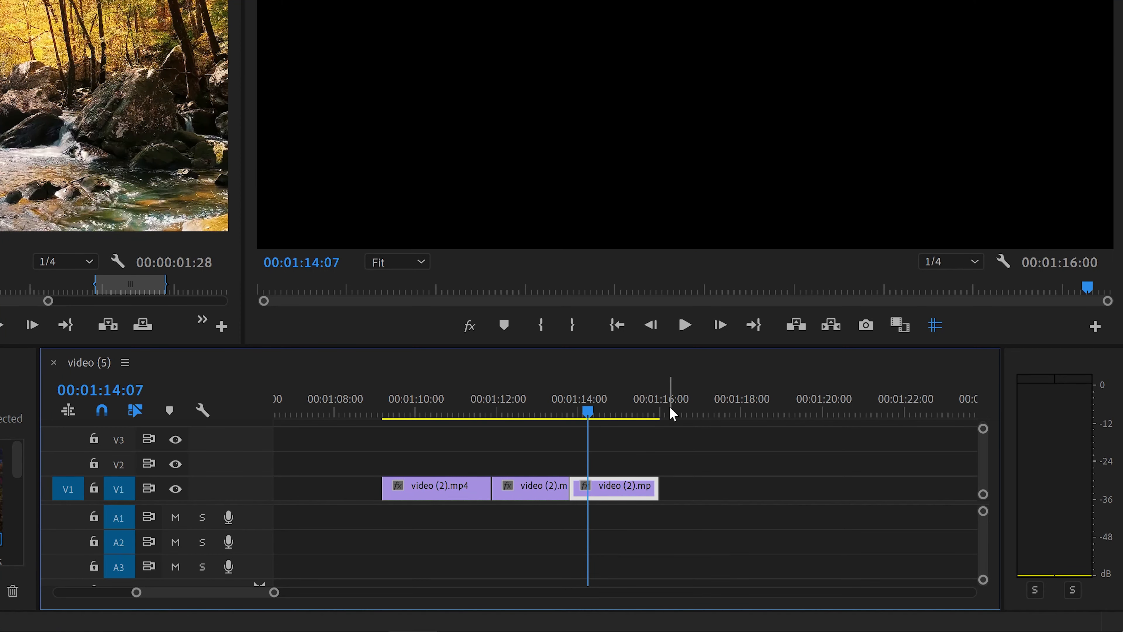
click(670, 411)
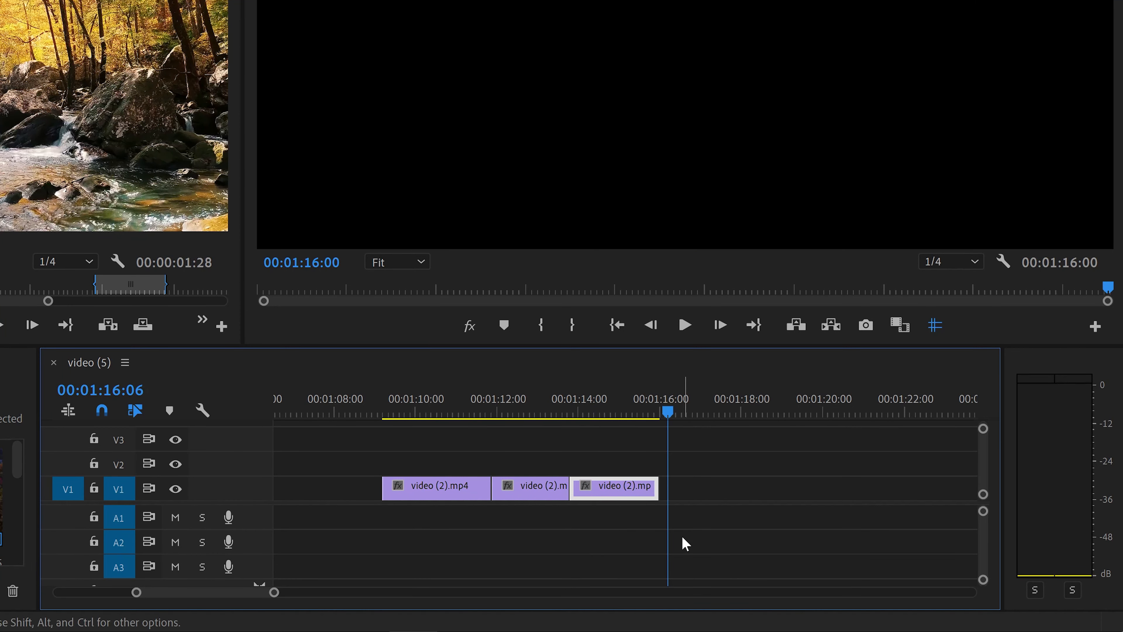
key(ctrl+v)
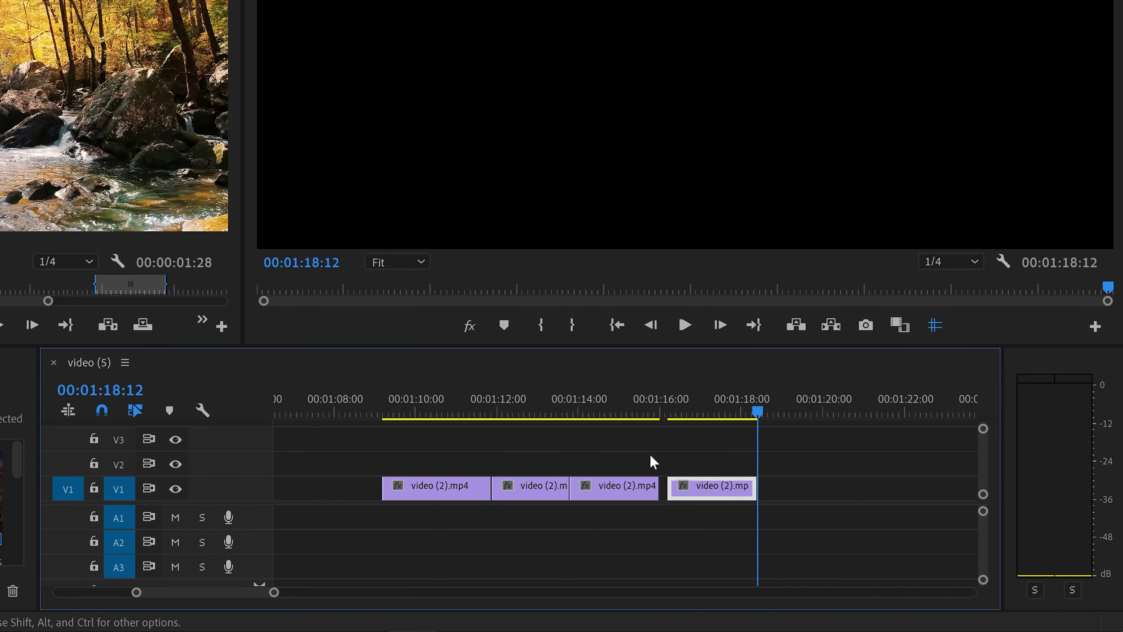
Delete the pasted fourth video (2).mp4 clip from V1 and move the playhead back to 00:01:15:22.
click(614, 491)
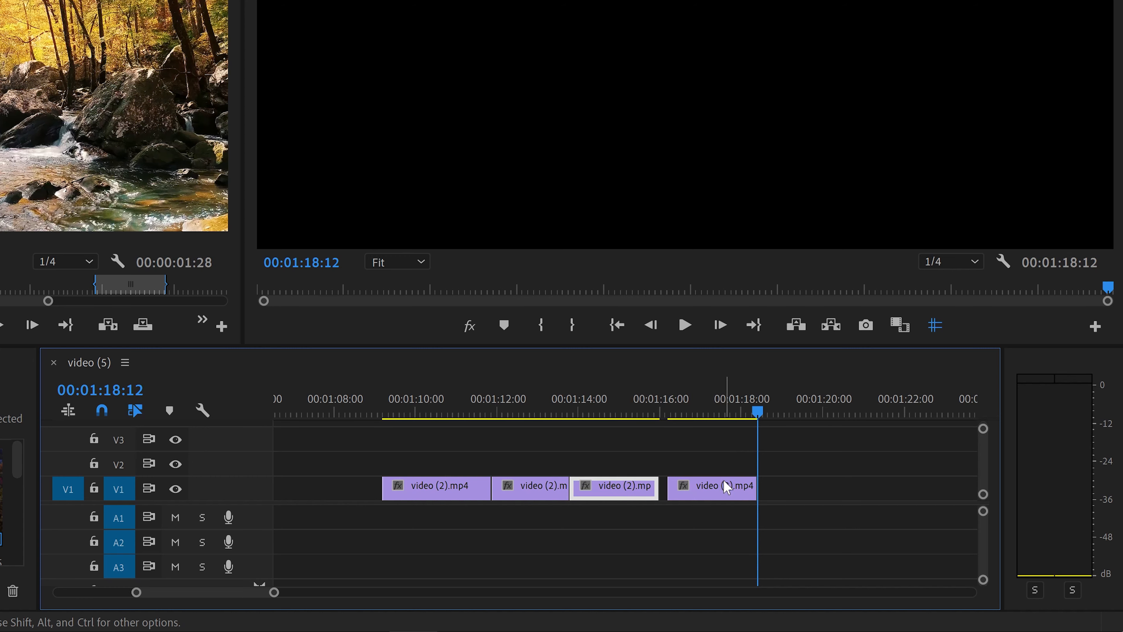
click(731, 487)
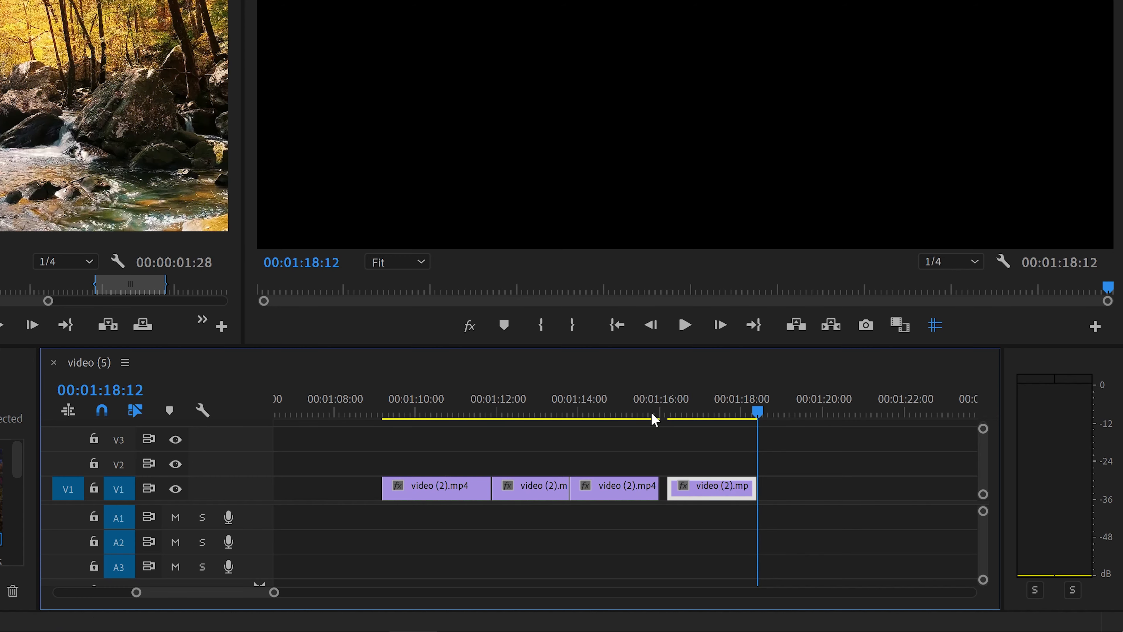
click(648, 414)
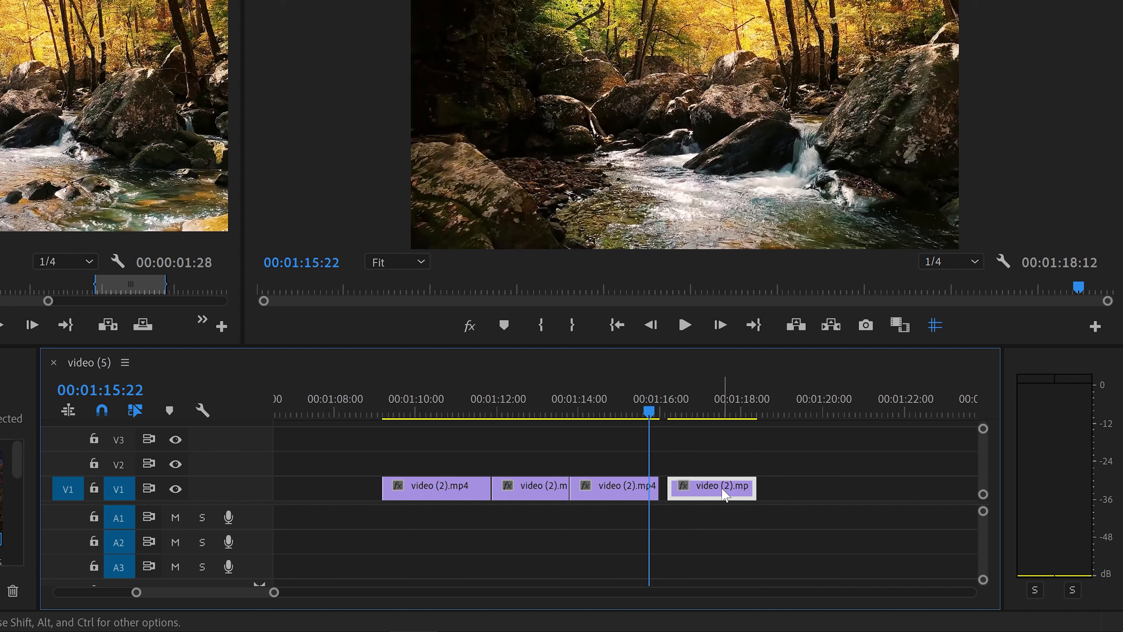
key(Delete)
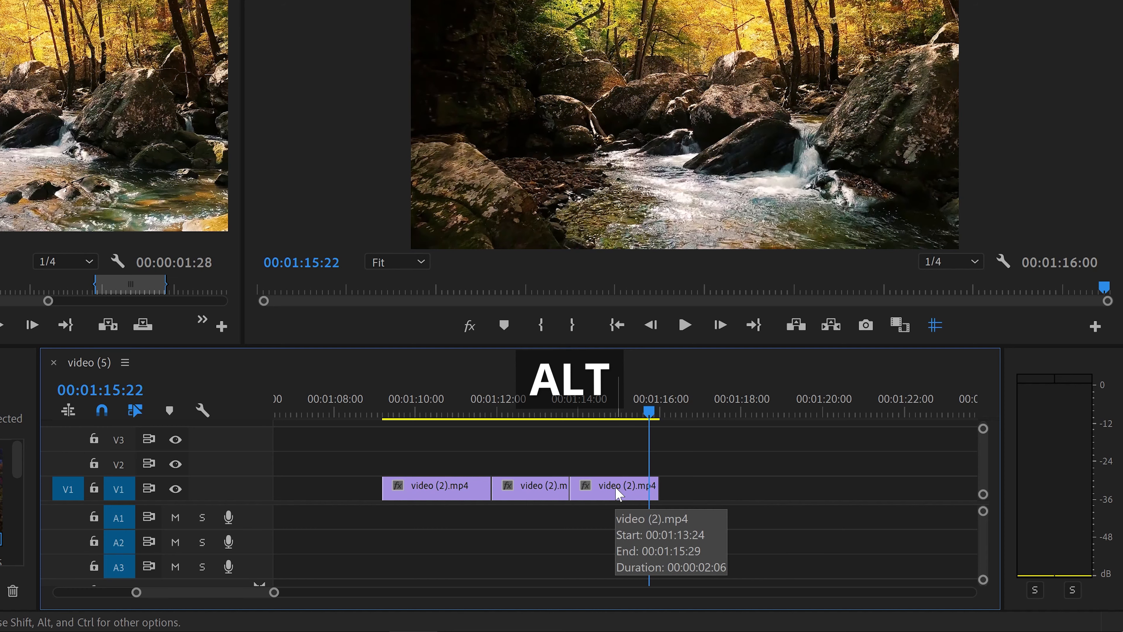
Duplicate the third video (2).mp4 clip directly on V1, placing the copy after the original.
alt+click(619, 495)
drag(619, 494, 742, 490)
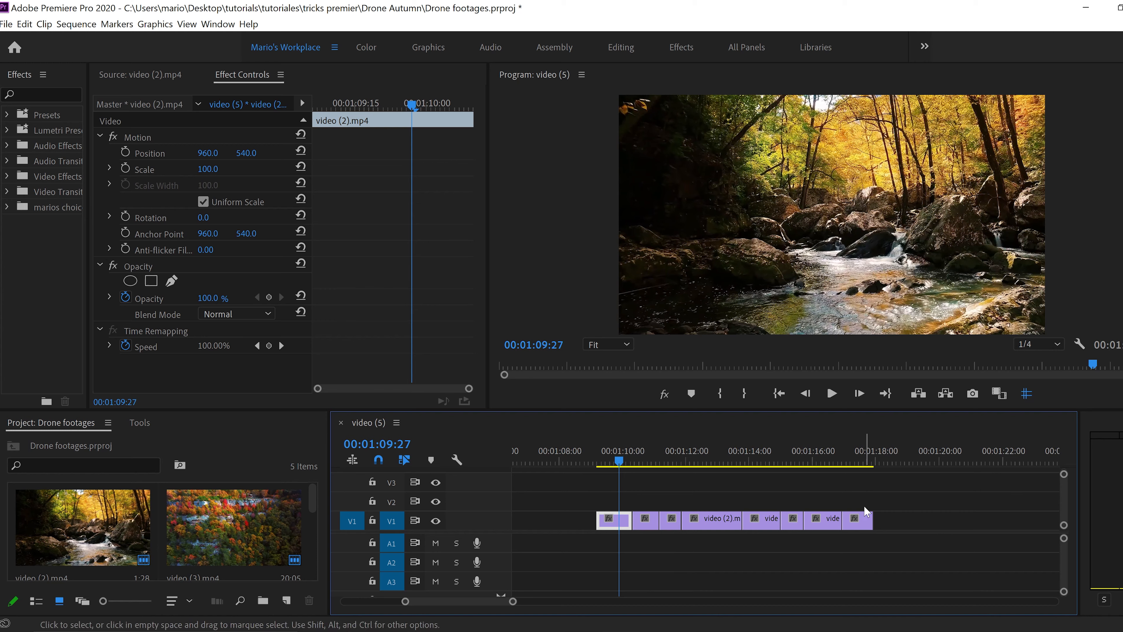
Select all the short video (2).mp4 clips on V1, clear the selection and select only the first one.
drag(811, 492, 584, 529)
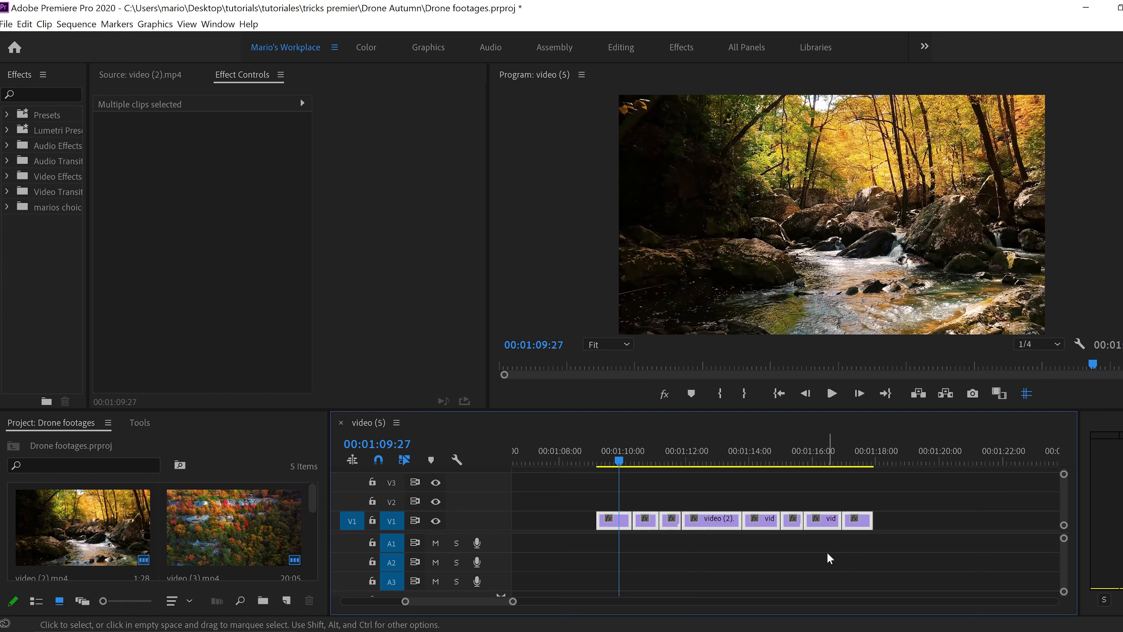
click(724, 491)
click(612, 524)
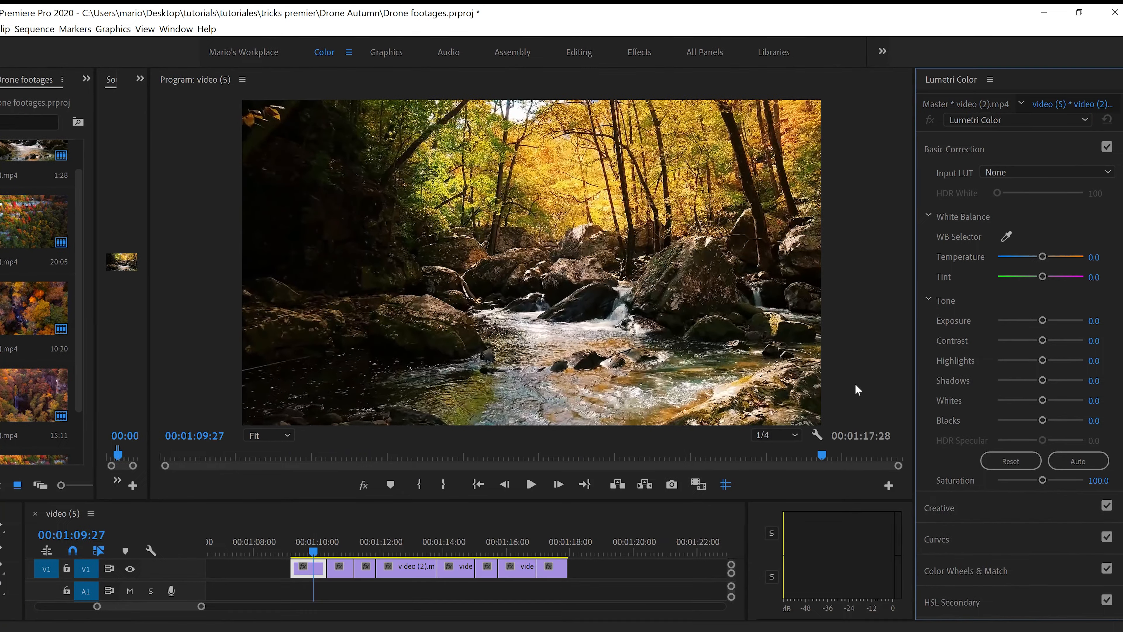
Apply the ALEXA_Default_LogC2Rec709 input LUT to the master video (2).mp4 clip in Lumetri Color.
click(308, 570)
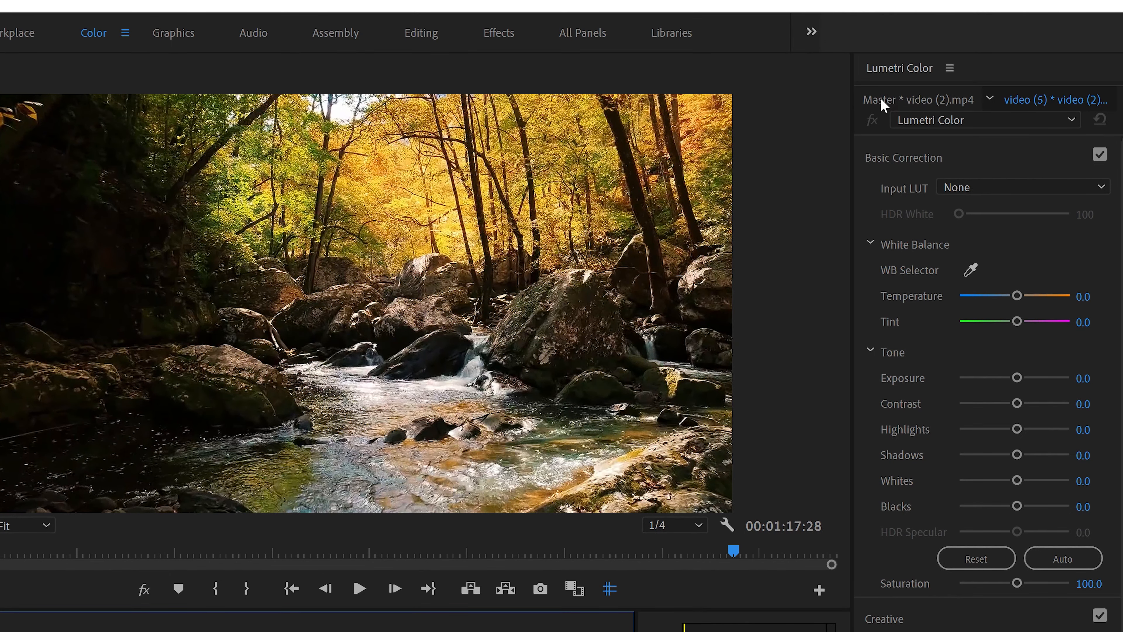
click(905, 98)
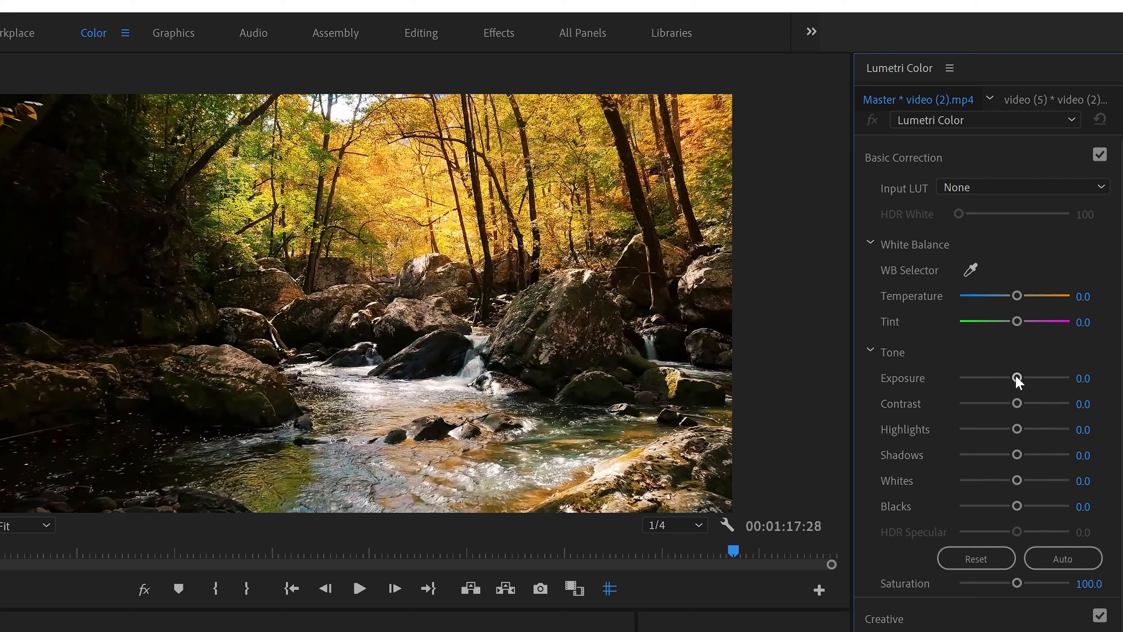
click(1095, 185)
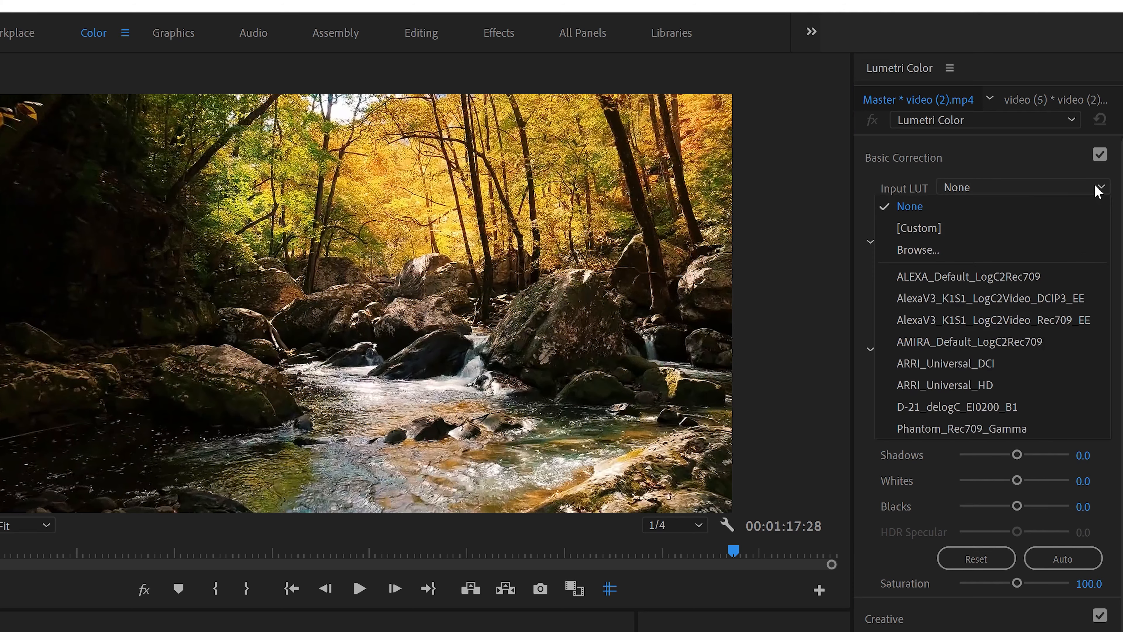
click(974, 275)
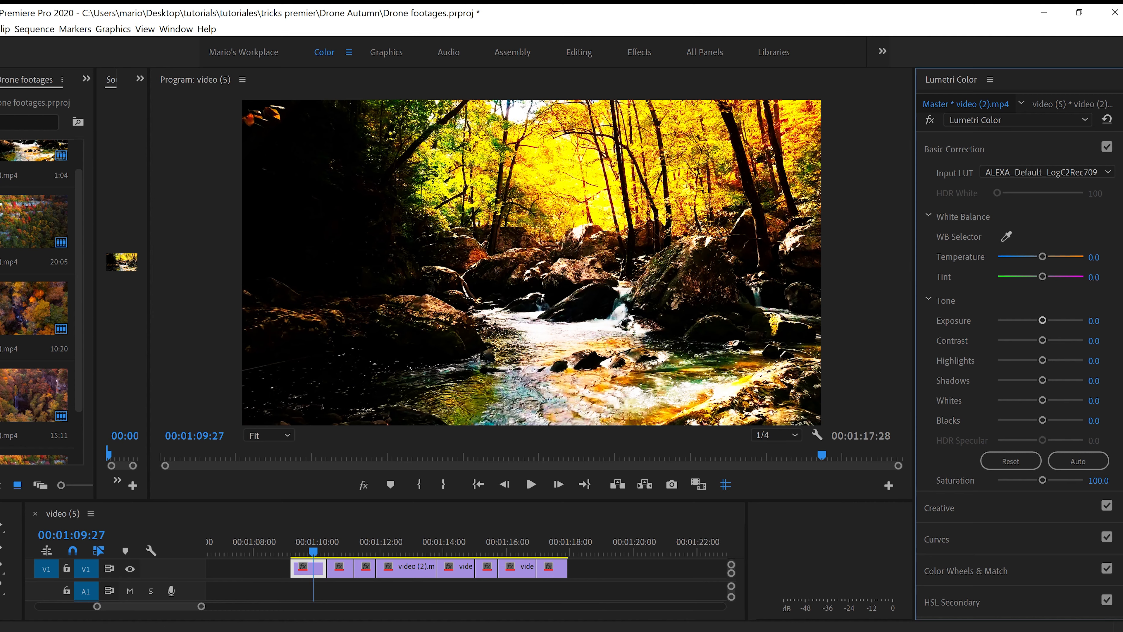
Reset the master clip's input LUT to None.
click(1108, 173)
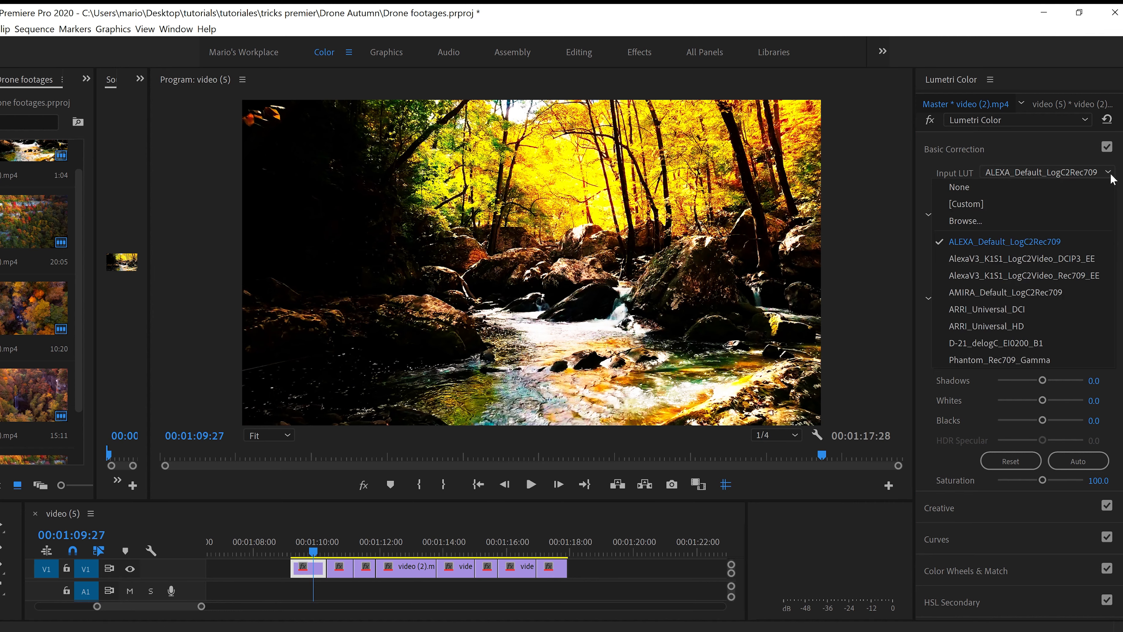
click(988, 191)
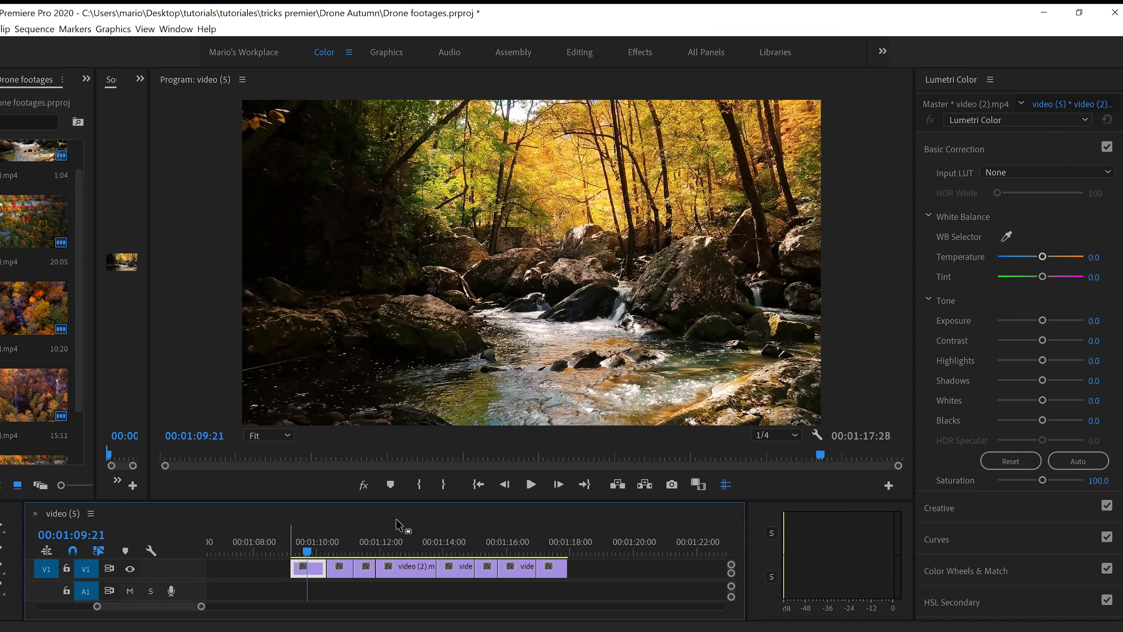
Set the first V1 clip's Lumetri Exposure to 5.0 at sequence level, and return to the custom workspace.
drag(1044, 322, 1102, 330)
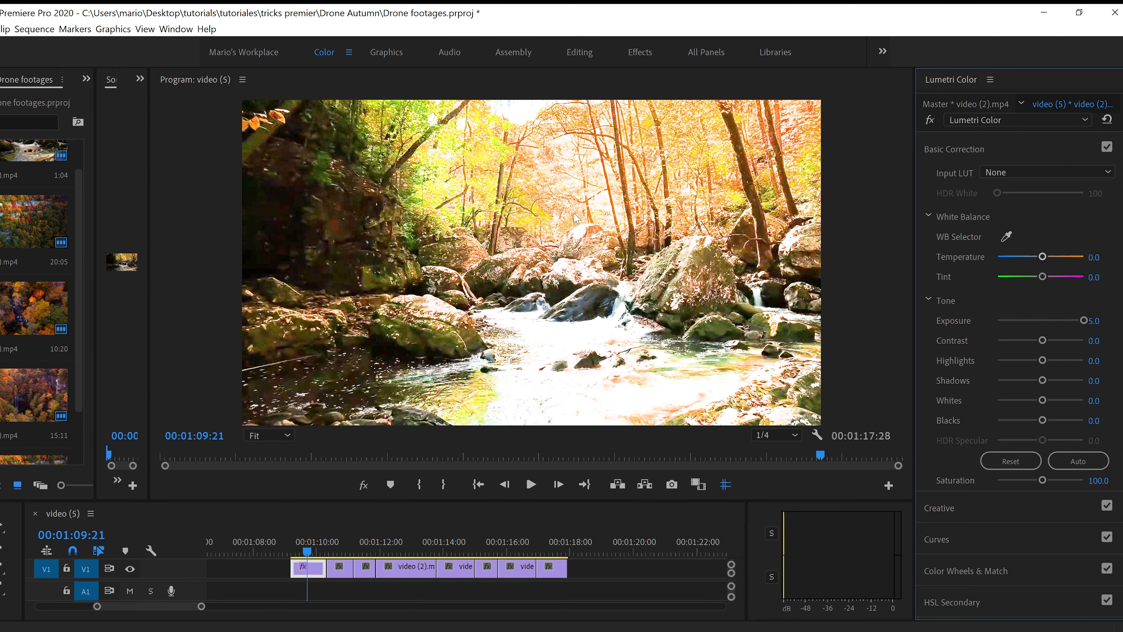
click(261, 52)
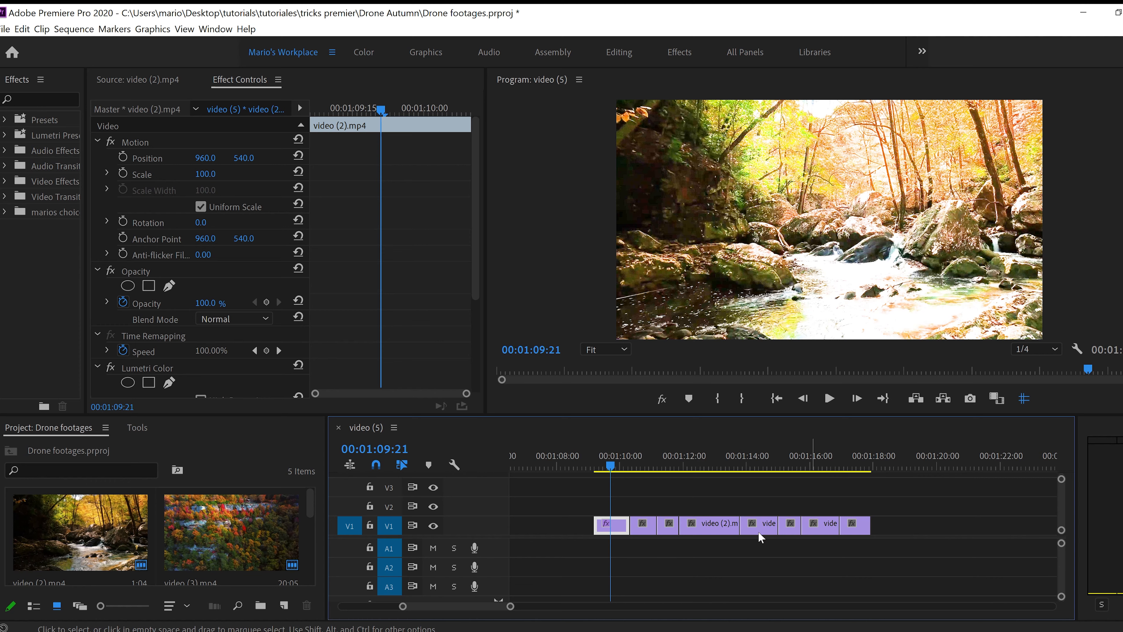
Select the first clip's Lumetri Color effect, and check the applied effects of the other short clips on V1.
drag(471, 170, 463, 309)
click(154, 229)
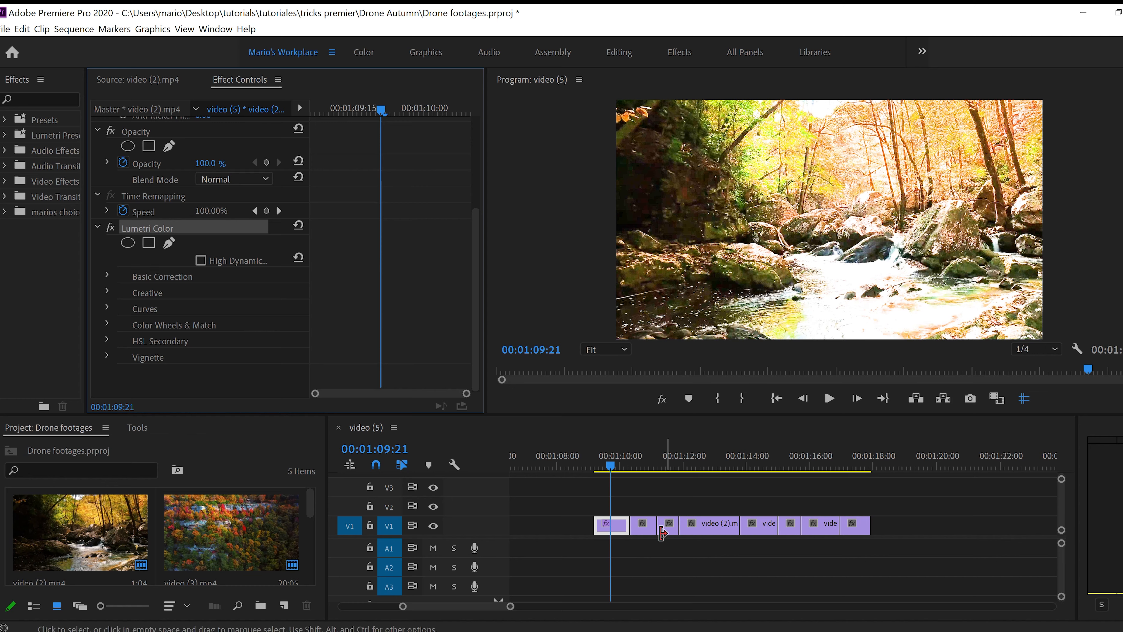
click(644, 526)
click(706, 525)
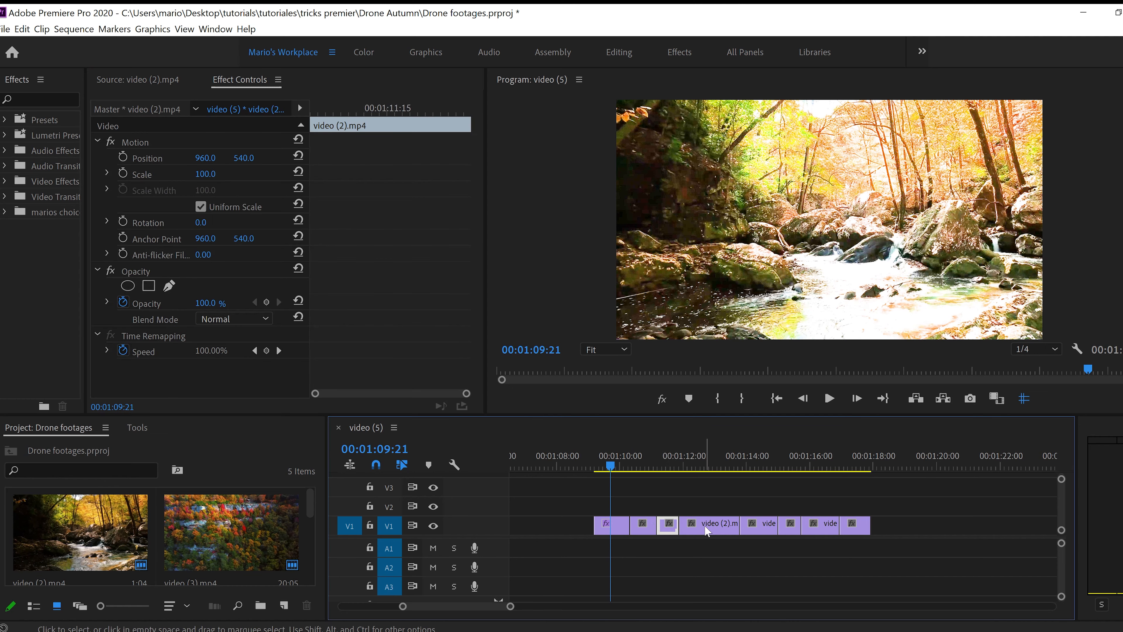
click(757, 526)
click(789, 526)
click(819, 526)
click(855, 526)
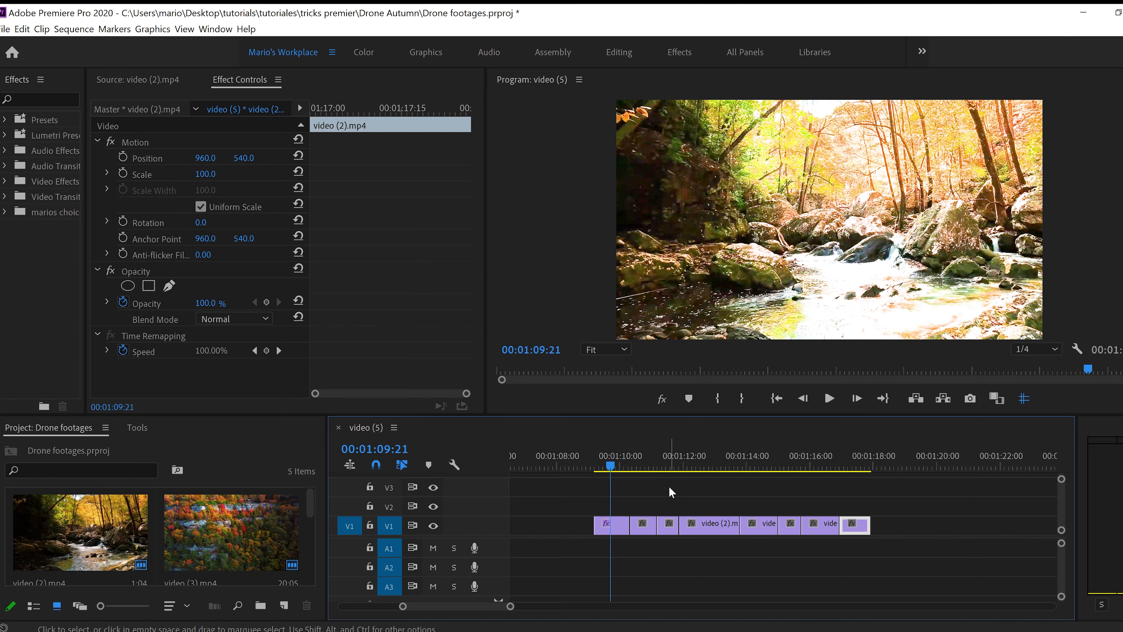
Copy the Lumetri Color effect from the first V1 clip and paste it onto the video (2).mp4 source clip in the project.
click(616, 525)
click(468, 256)
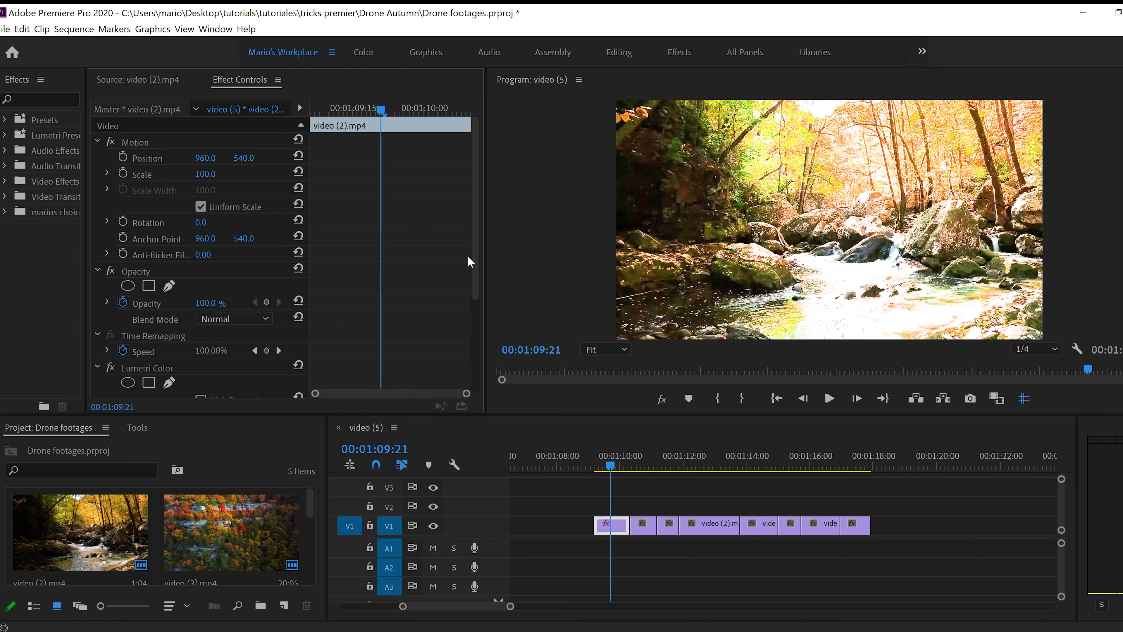
drag(472, 288, 473, 350)
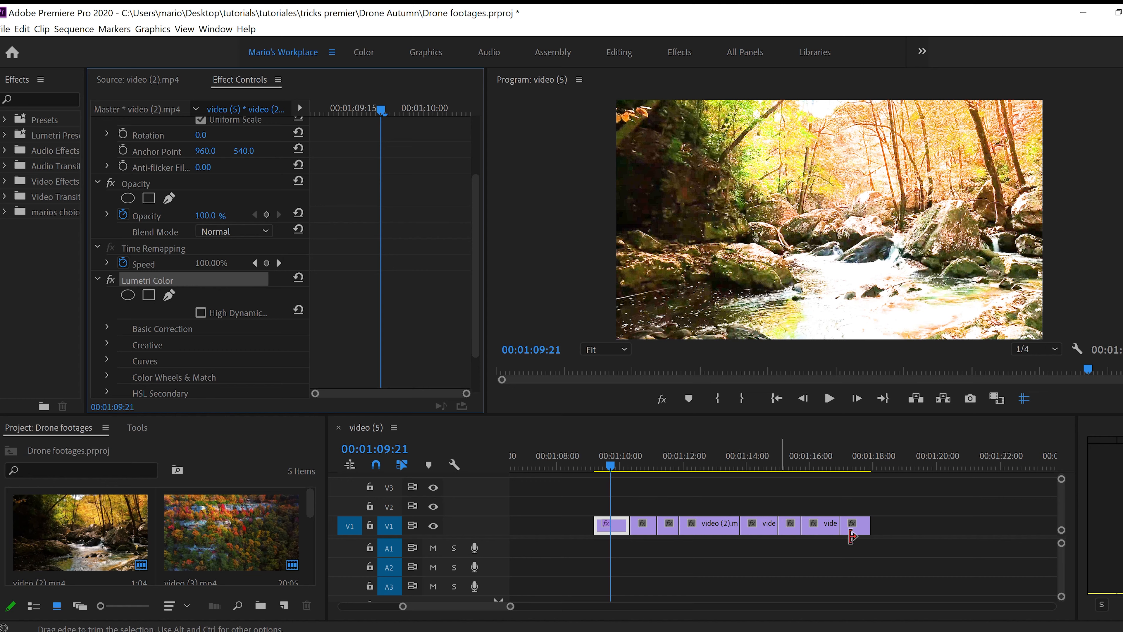
click(76, 530)
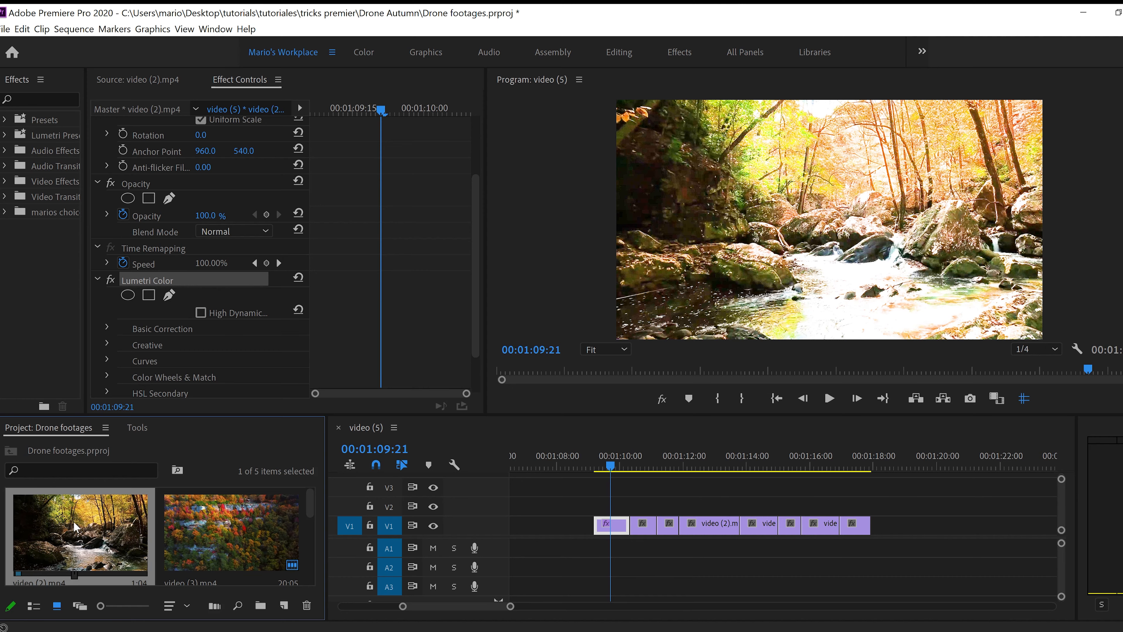
key(ctrl+v)
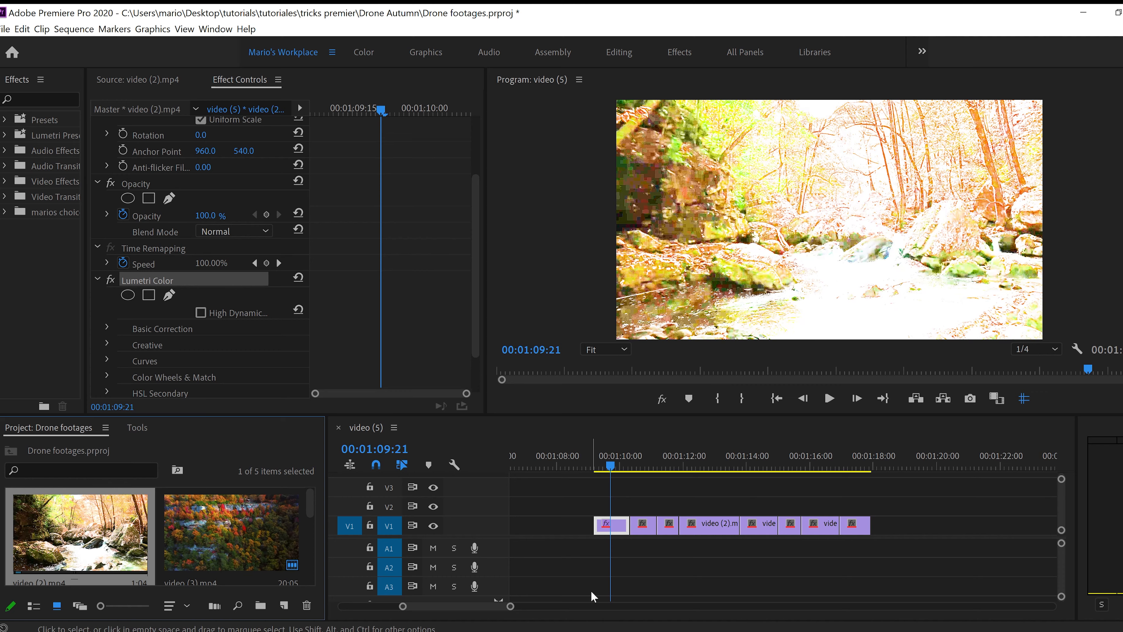
Check the pasted colour correction across the short video (2).mp4 clips on V1 in the Program monitor.
click(642, 461)
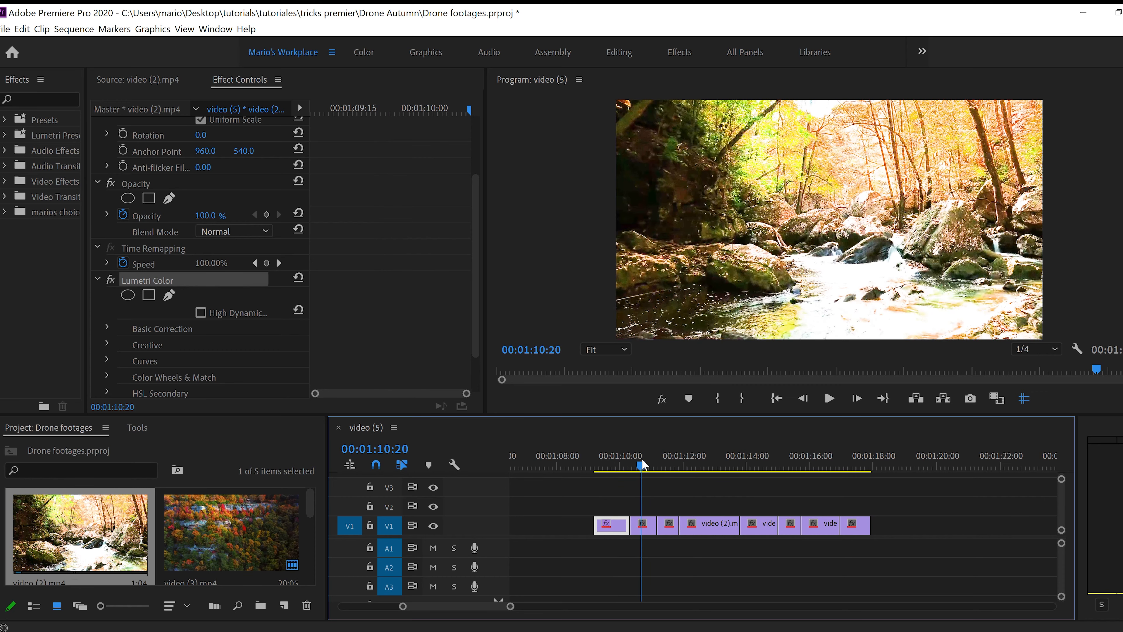
click(668, 465)
click(711, 464)
click(758, 464)
click(804, 465)
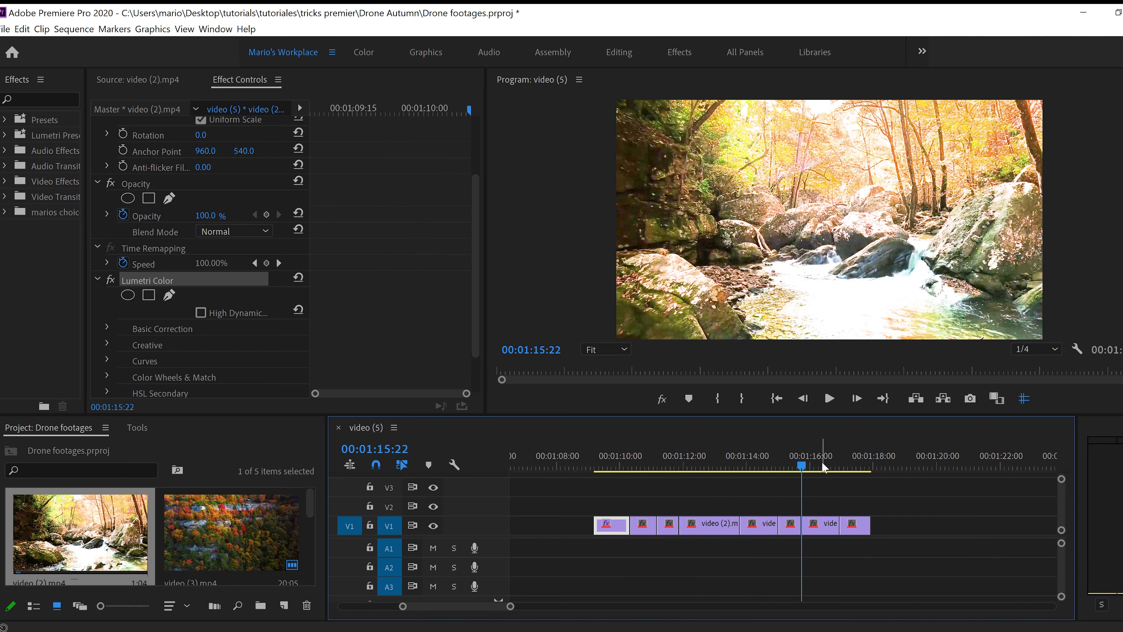
click(821, 463)
click(861, 466)
click(828, 464)
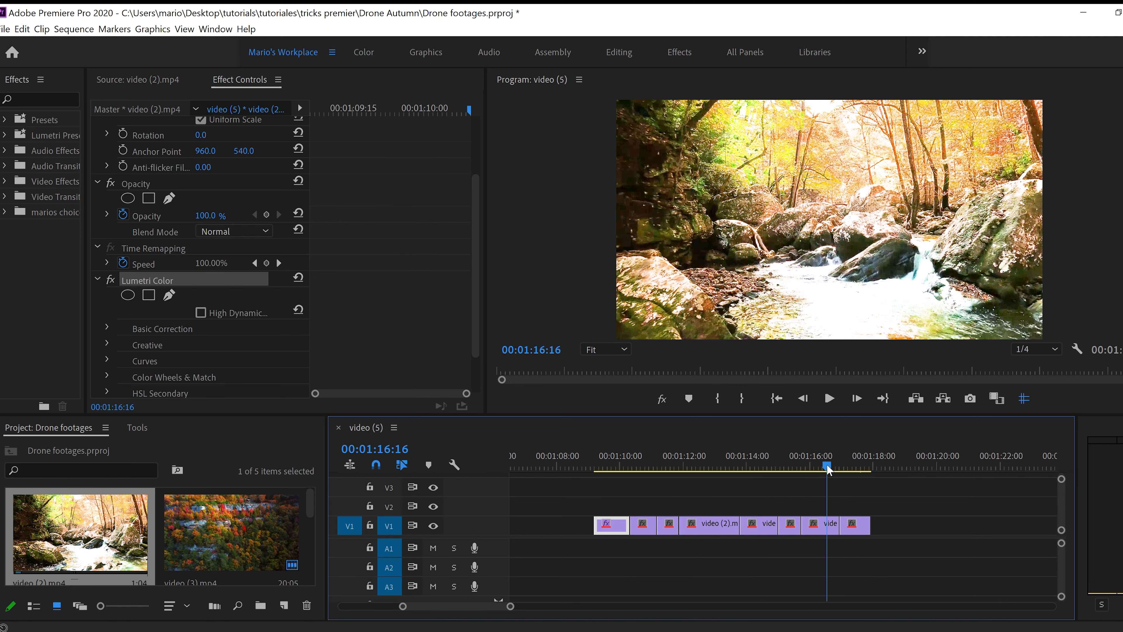
click(790, 459)
click(766, 460)
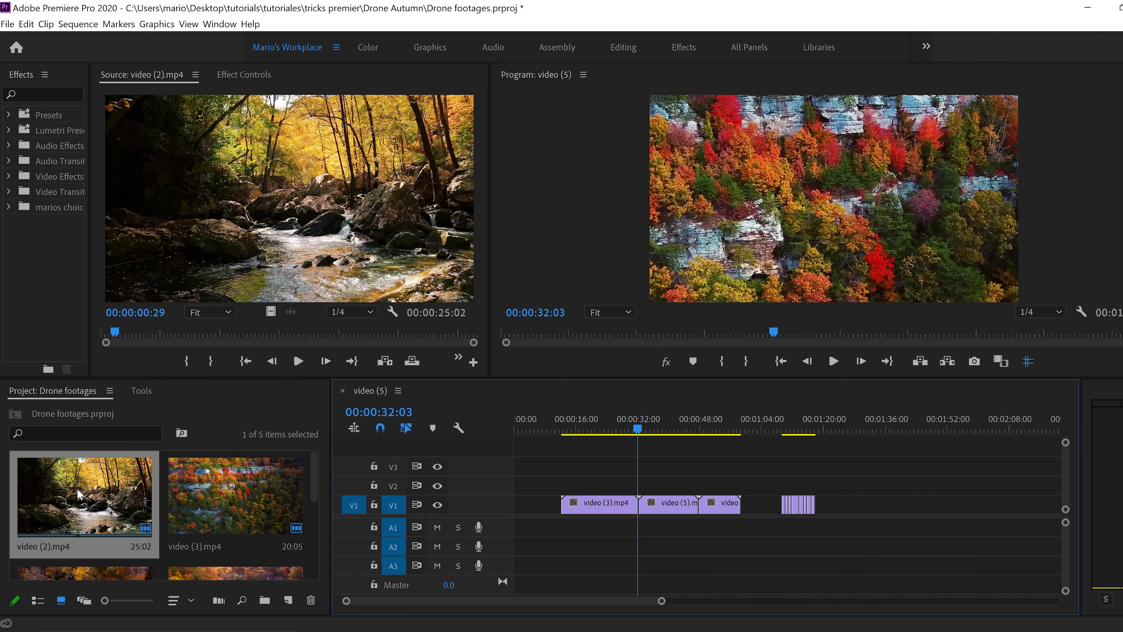
Insert the video (2).mp4 source clip on V1 at 00:00:32:03, before the video (5) clip, and undo the insertion.
drag(78, 495, 640, 506)
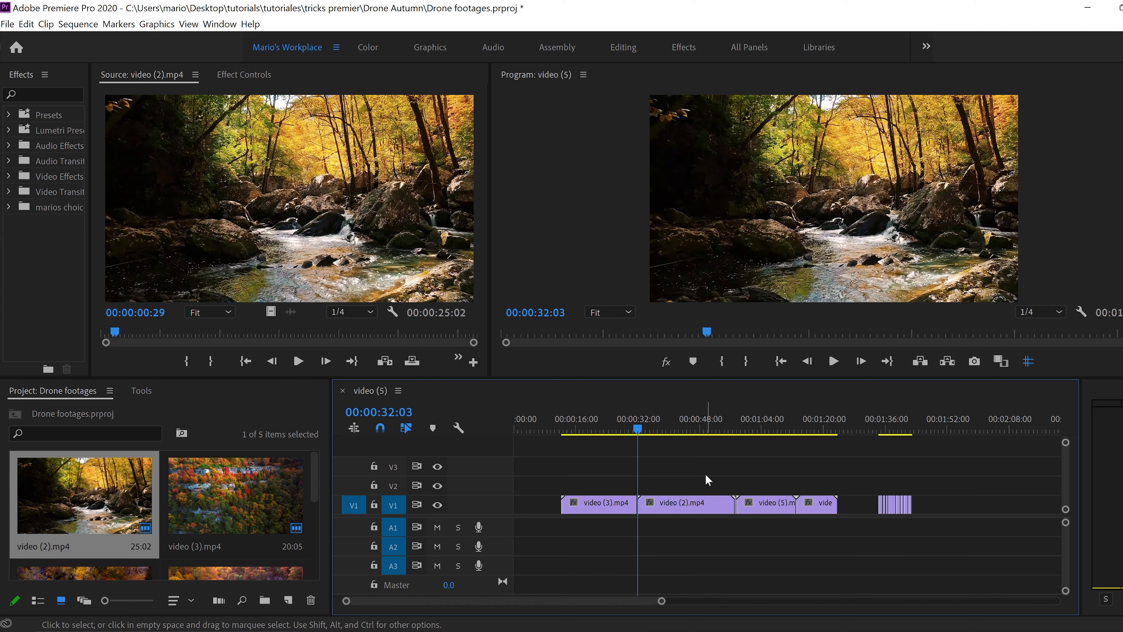
key(ctrl+z)
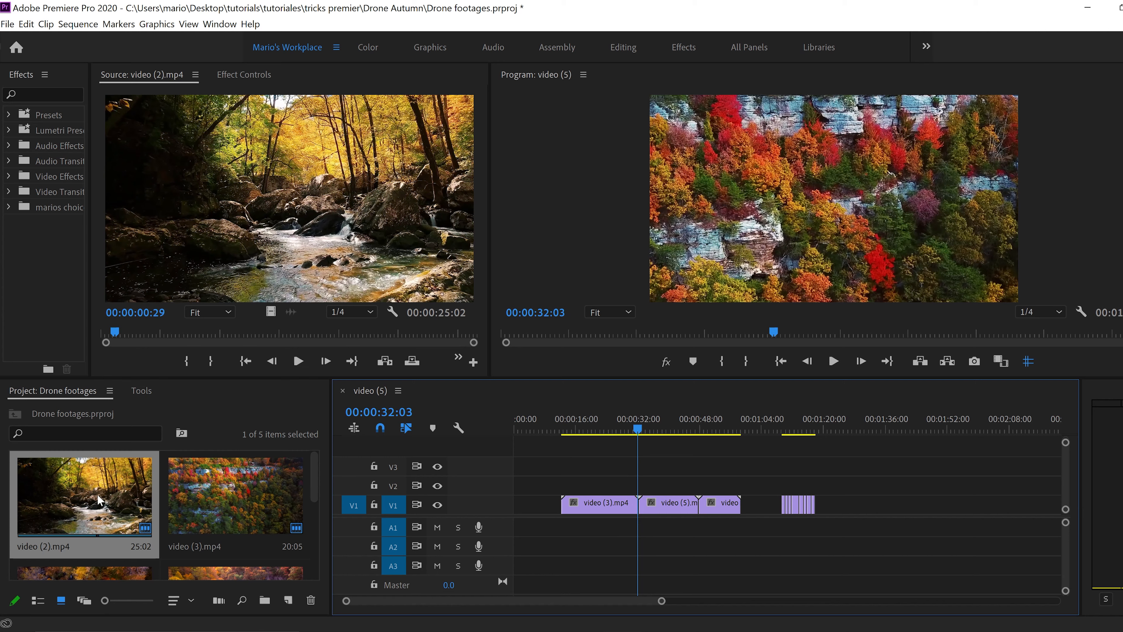
Replace the video (5) clip on V1 with the video (2).mp4 source clip, and move the playhead to 00:00:35:15.
key(alt)
drag(98, 500, 659, 503)
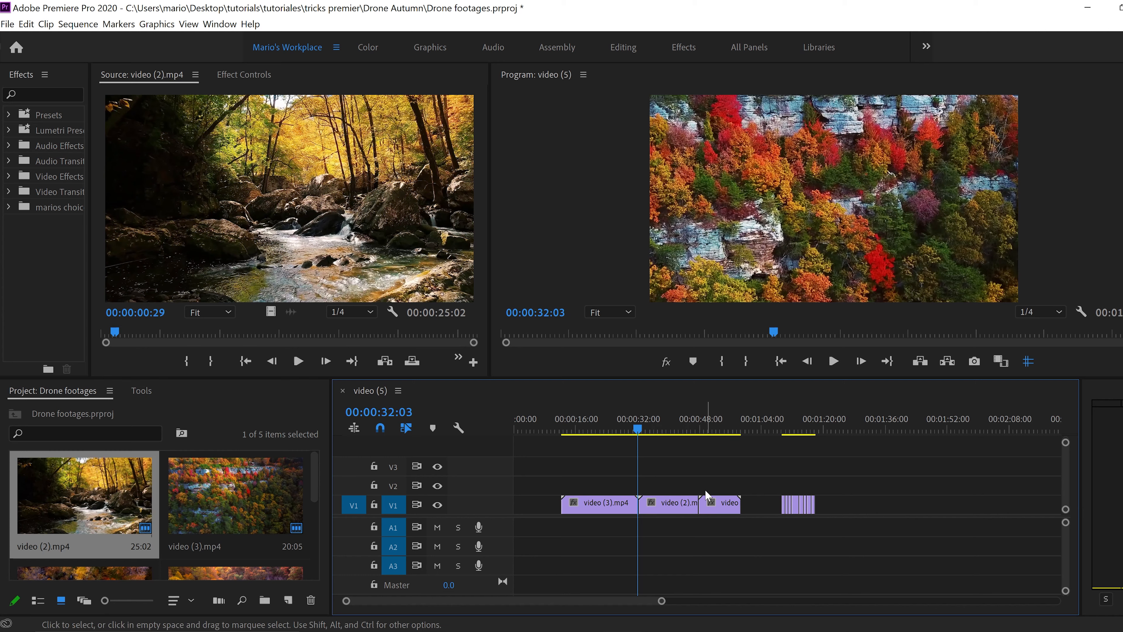
drag(641, 430, 652, 429)
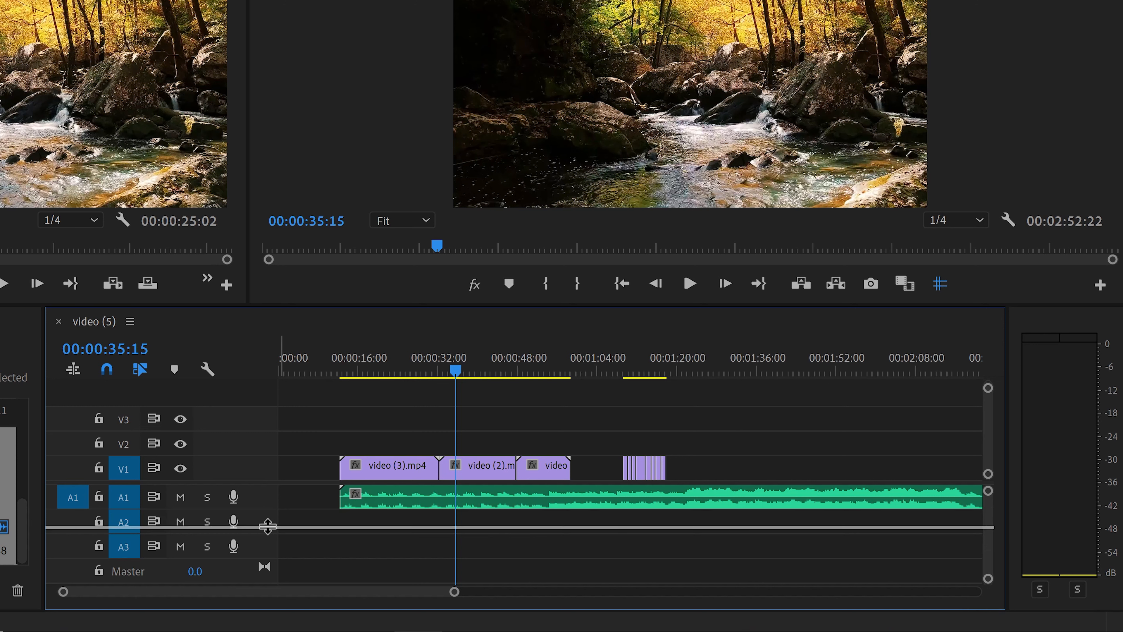
Expand audio track A1 to enlarge its waveform, and move the playhead to 00:01:25:13.
drag(268, 526, 268, 532)
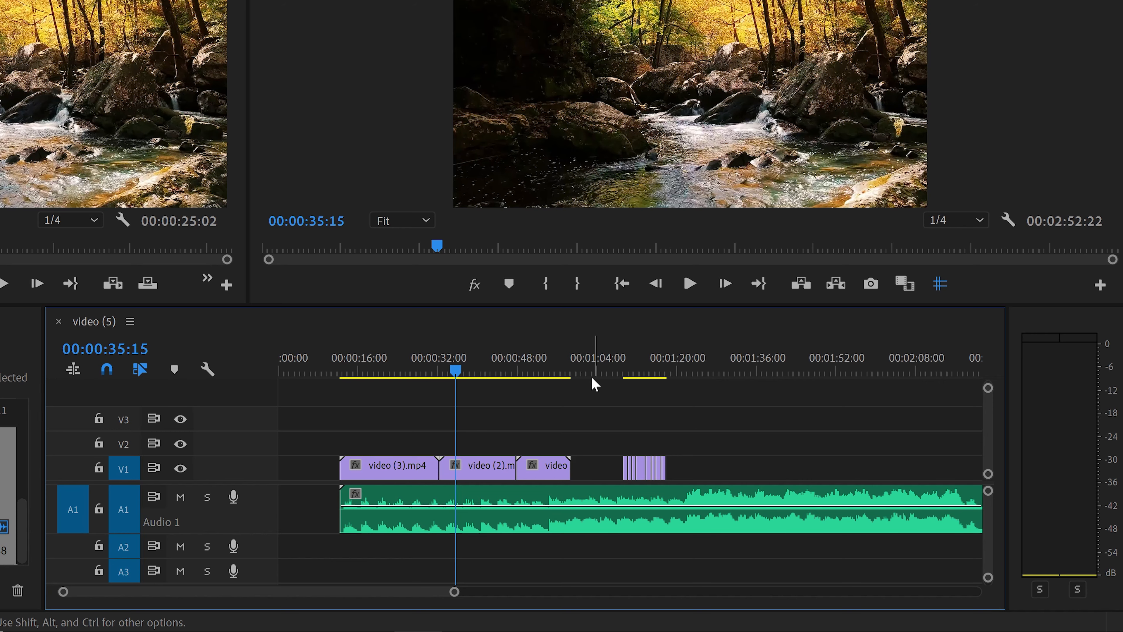
click(604, 364)
click(705, 364)
drag(346, 590, 390, 595)
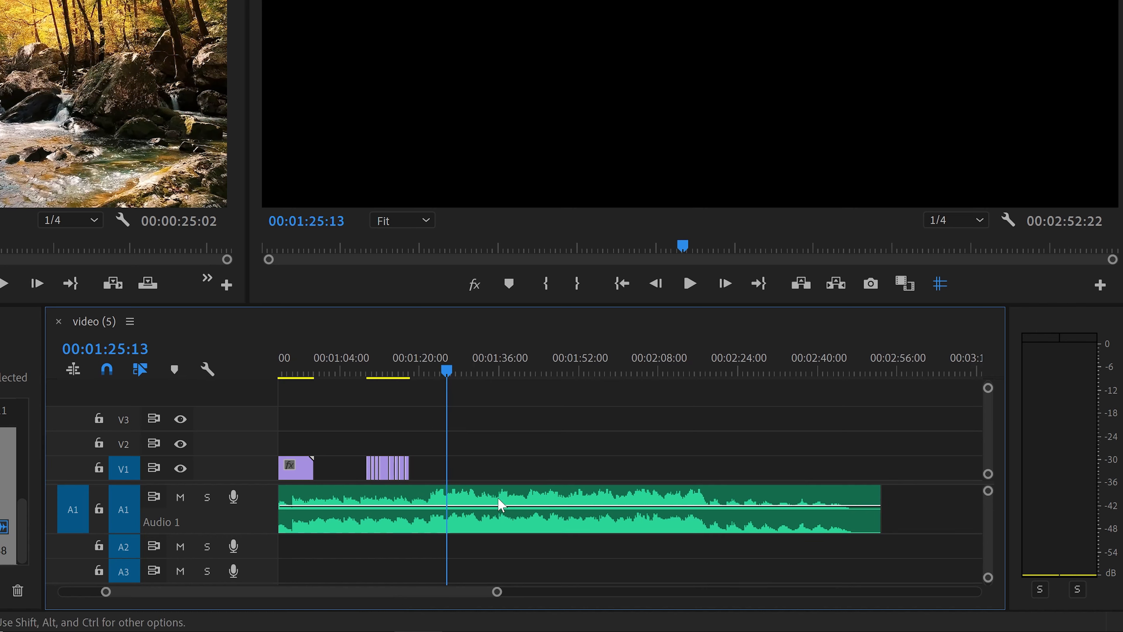
Select the music clip on audio track A1 and raise its volume level in small increments.
mouse_move(525, 505)
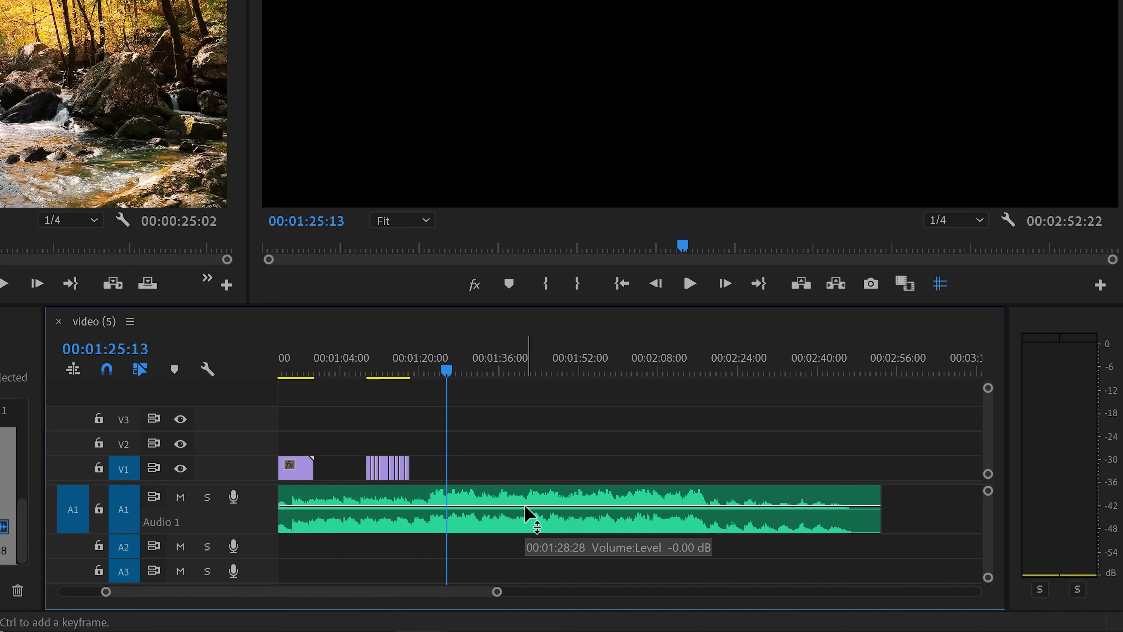
mouse_move(526, 505)
mouse_down()
mouse_move(525, 522)
mouse_move(525, 506)
mouse_up()
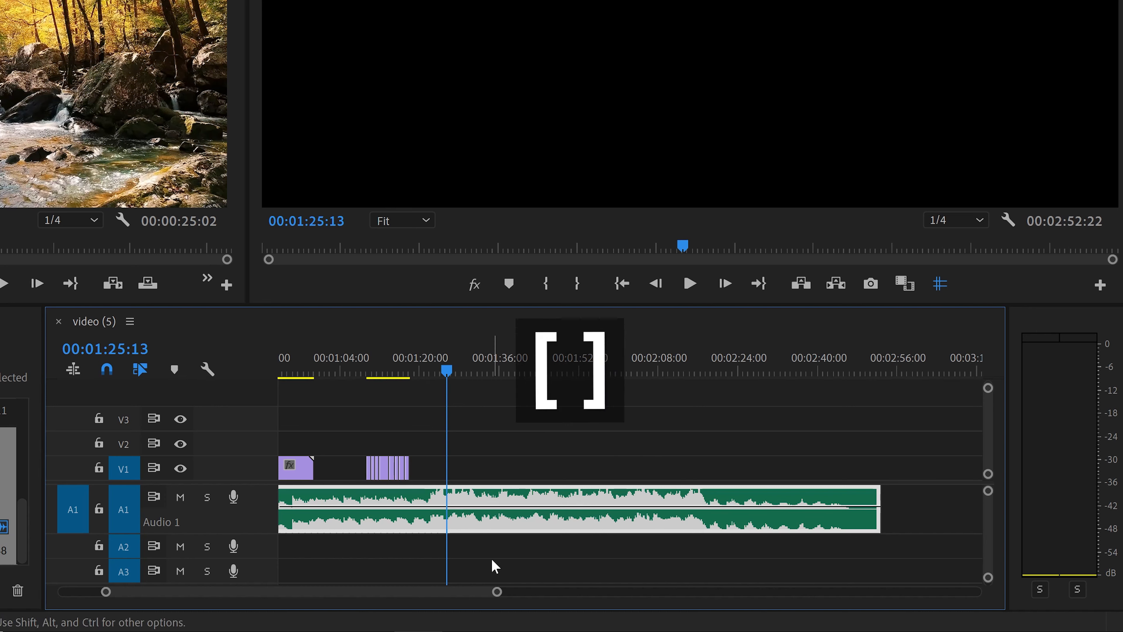
key(bracketright)
key(bracketright)
key(bracketright)
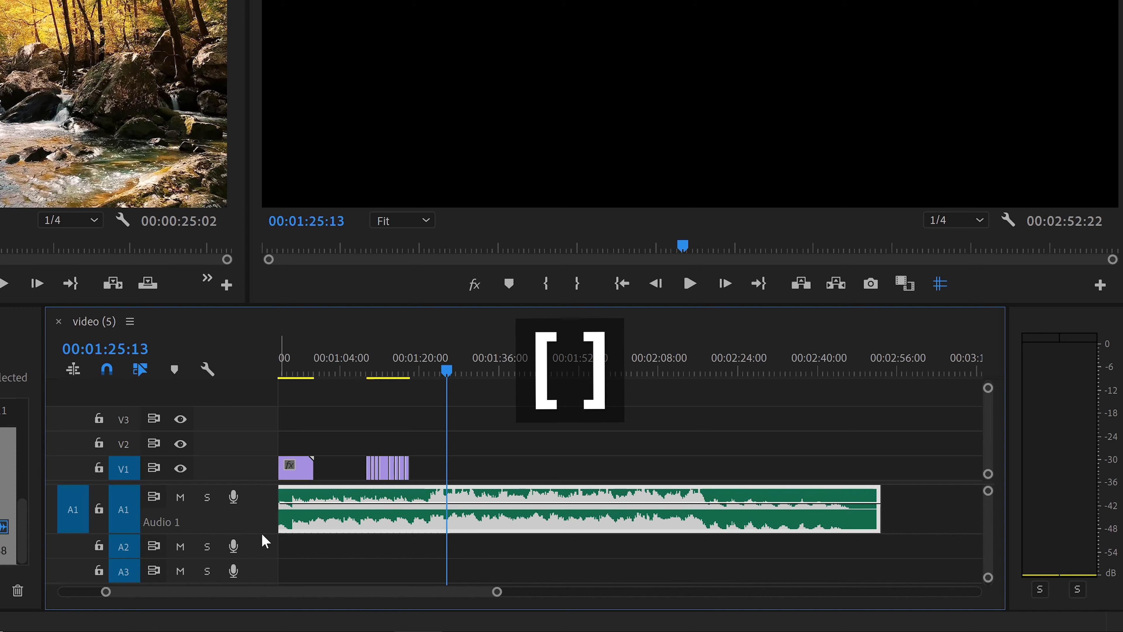
Enlarge audio track A1 further and lower the music clip's volume level to -21 dB.
drag(265, 531, 263, 555)
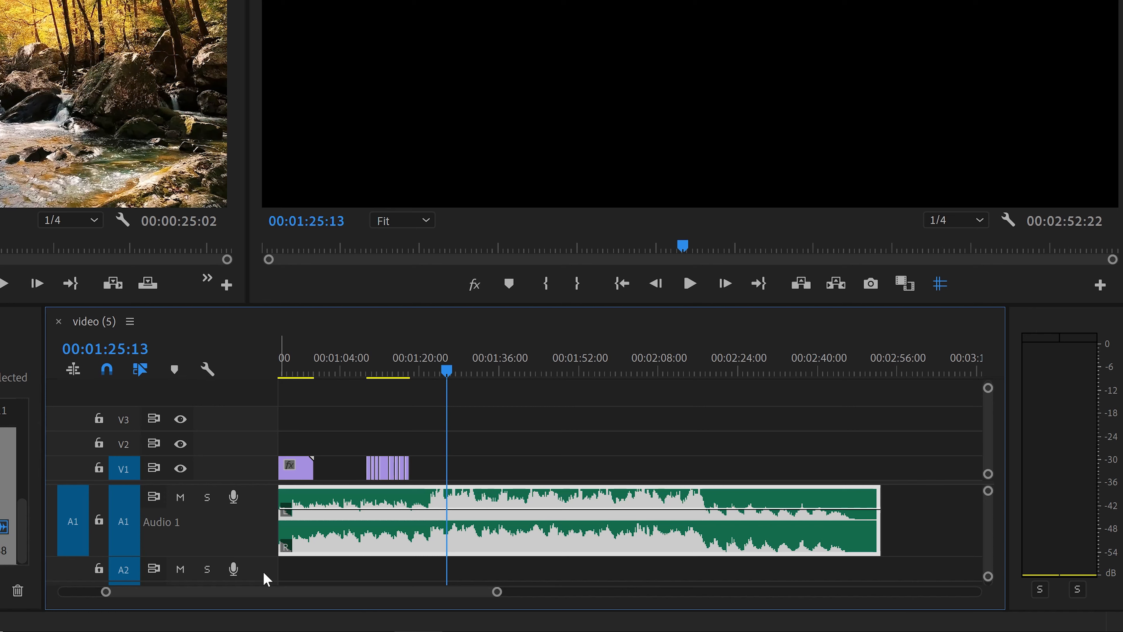
drag(338, 509, 338, 537)
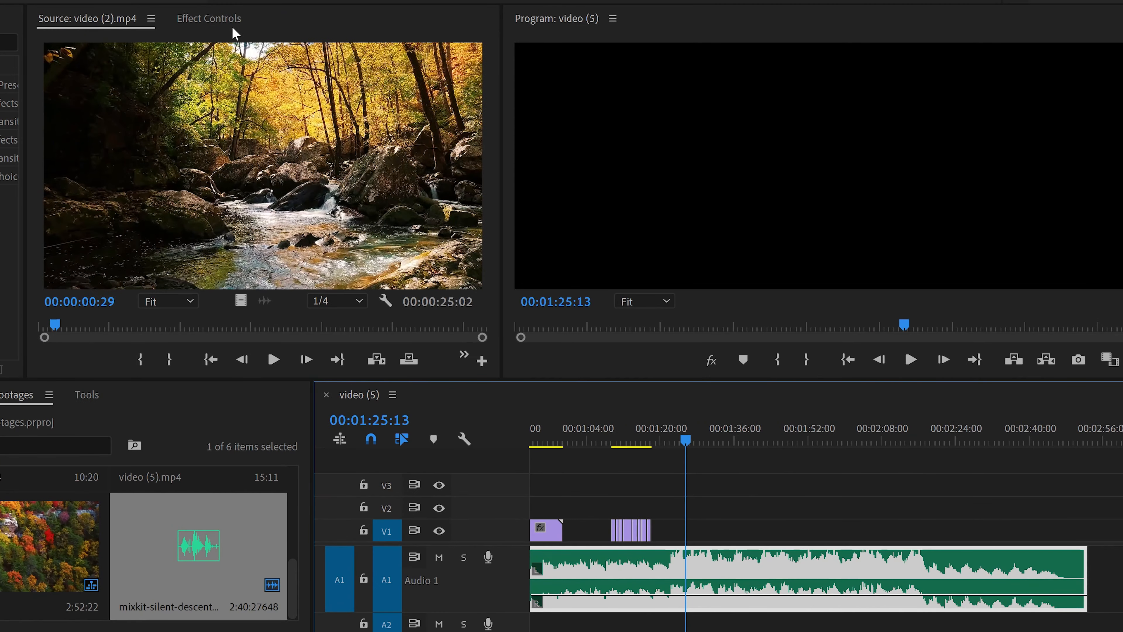
Show the effect controls of the mixkit-silent-descent-614.mp3 clip and raise its volume level incrementally to -10 dB.
click(229, 19)
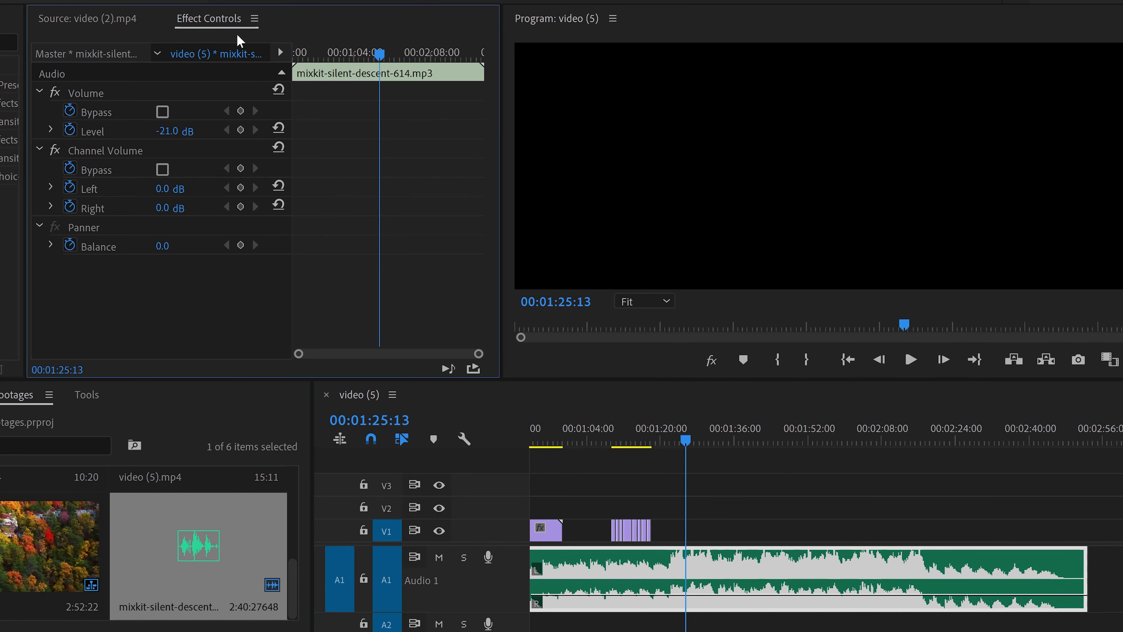
click(751, 573)
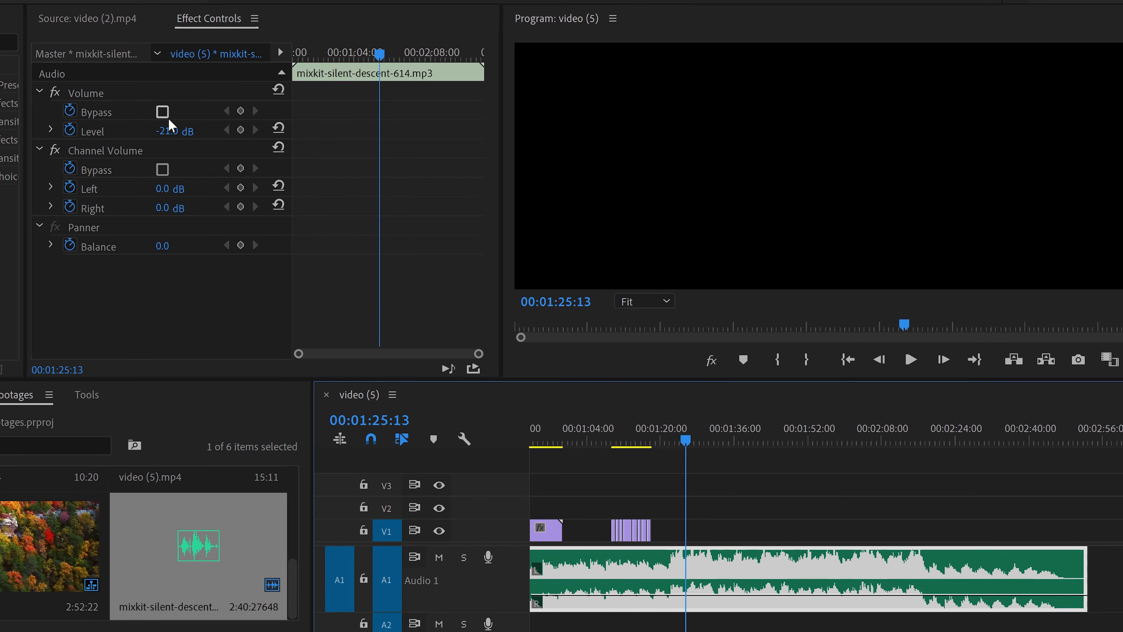
key(bracketright)
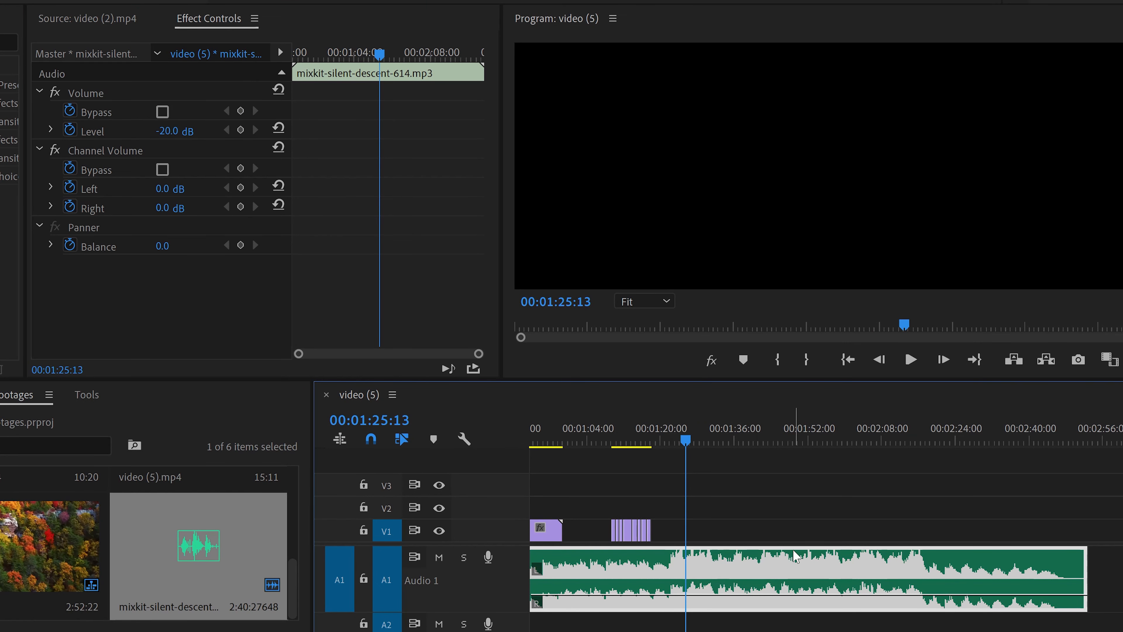
key(bracketright)
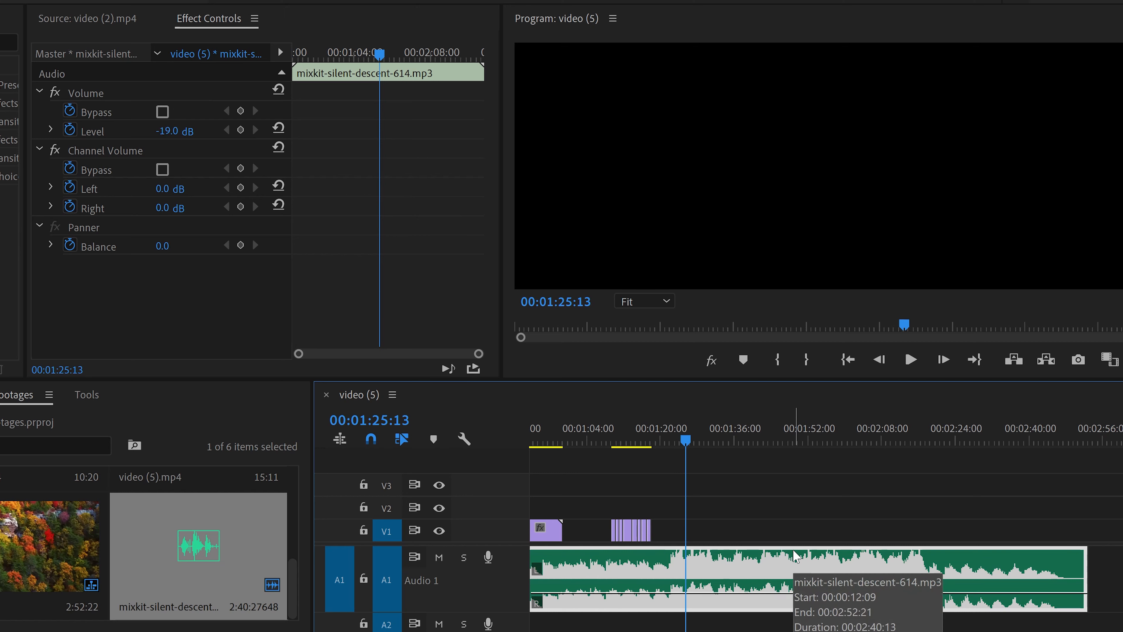
key(bracketright)
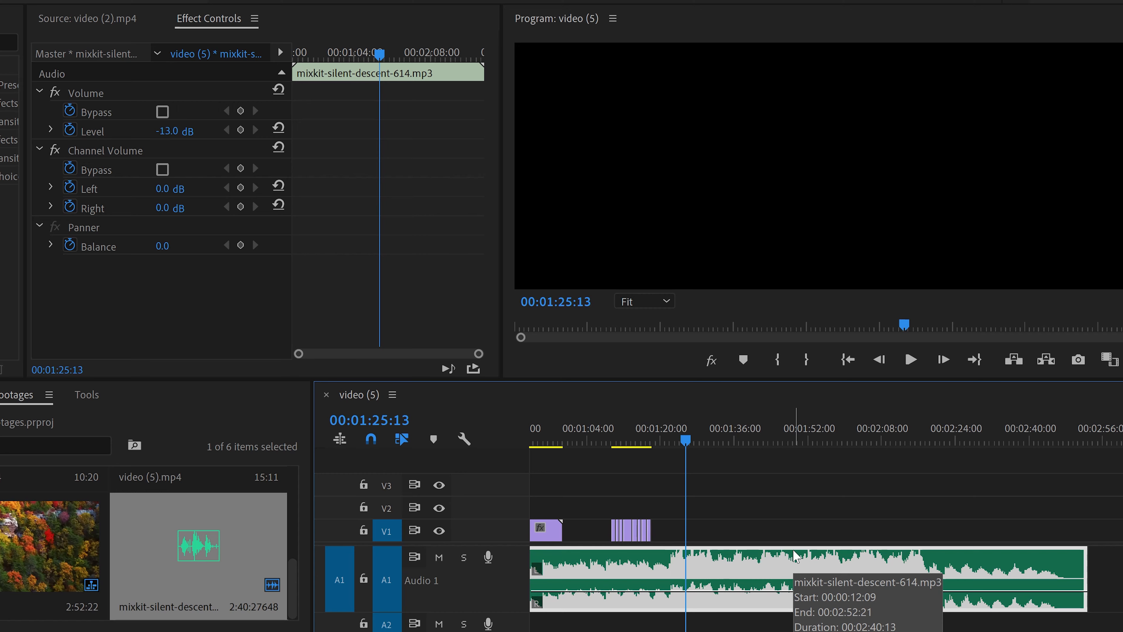
key(bracketright)
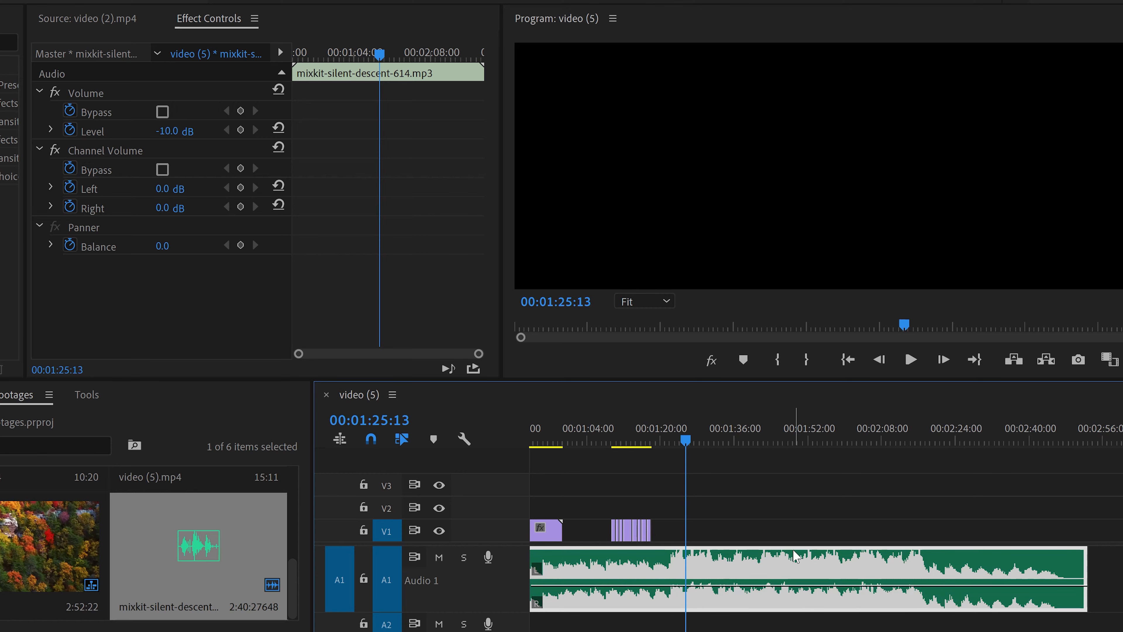